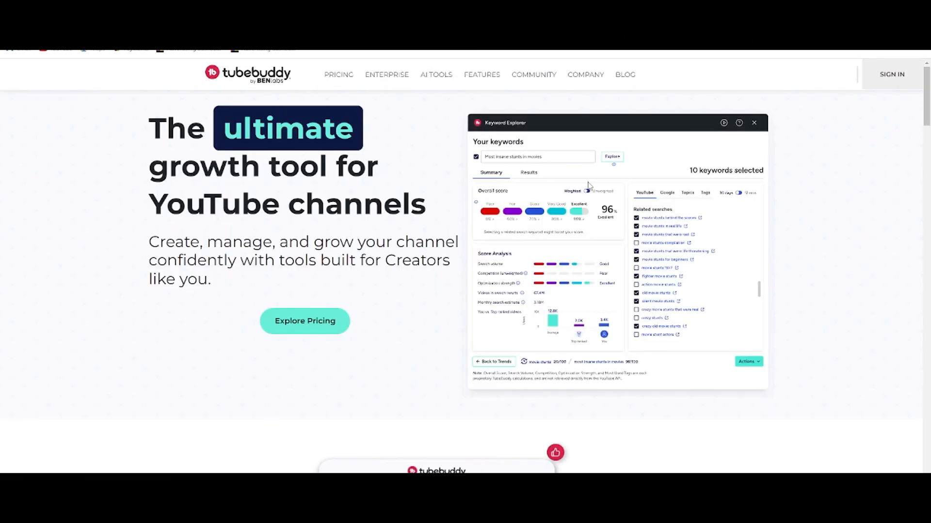
- Look through the TubeBuddy homepage, covering its AI tools, user statistics, testimonials and frequently asked questions
scroll(572, 226, down, 2)
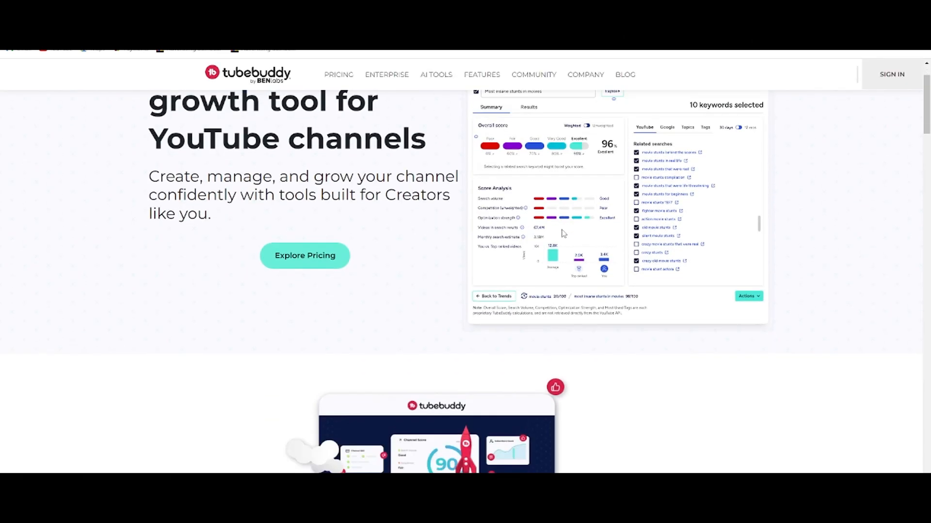
scroll(556, 236, down, 8)
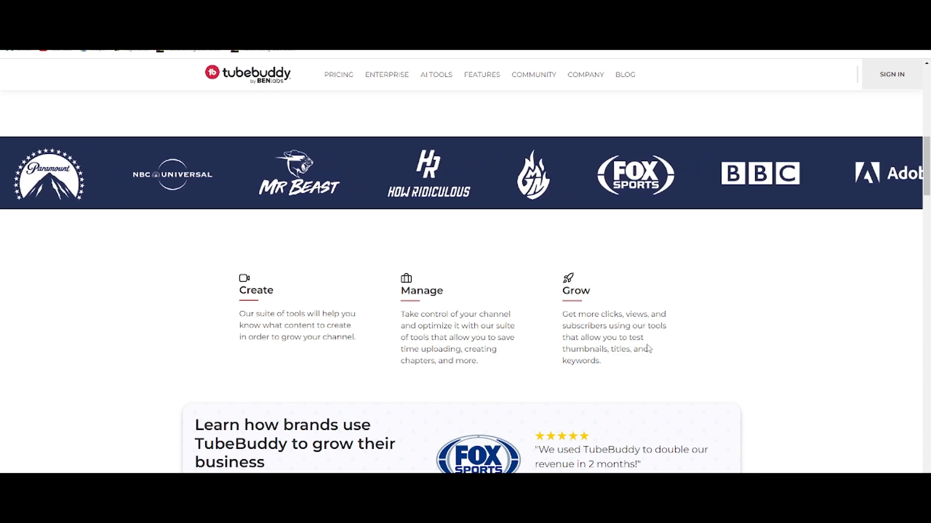
scroll(591, 324, up, 3)
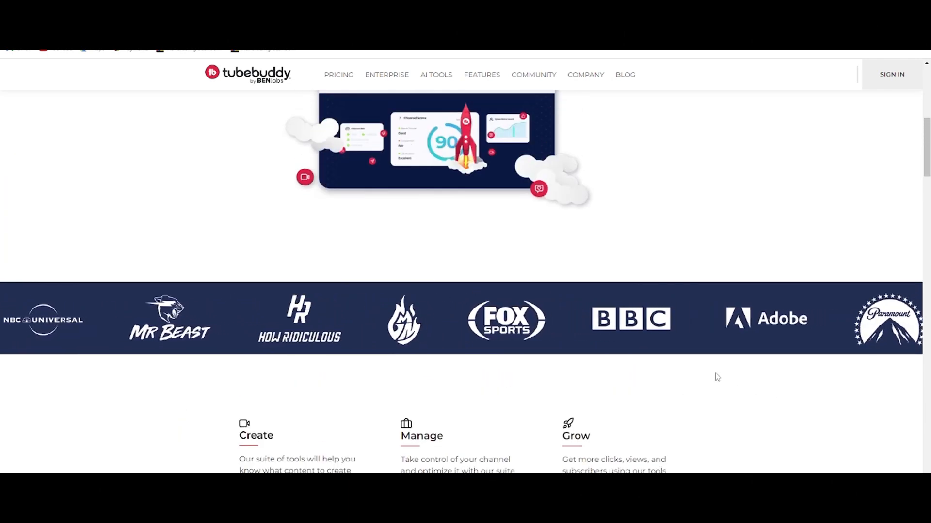
scroll(718, 378, down, 2)
scroll(708, 383, down, 3)
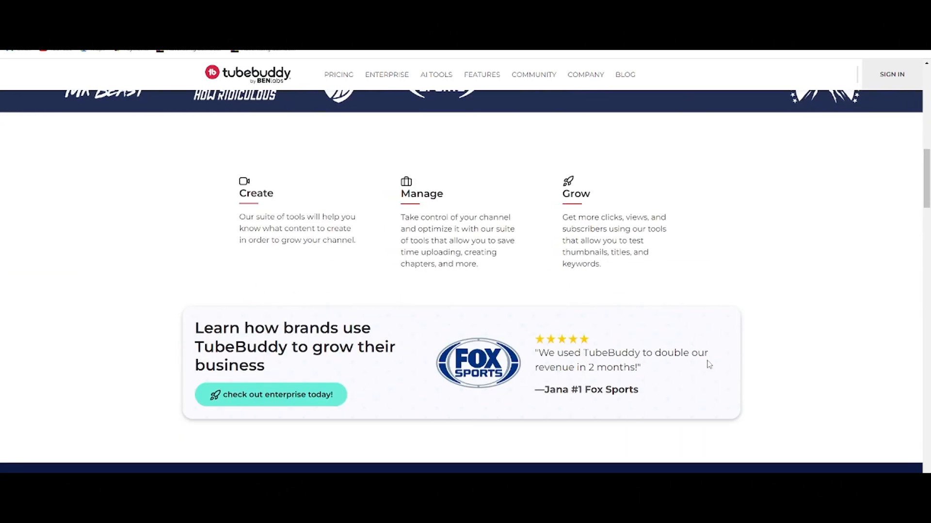
scroll(700, 363, down, 3)
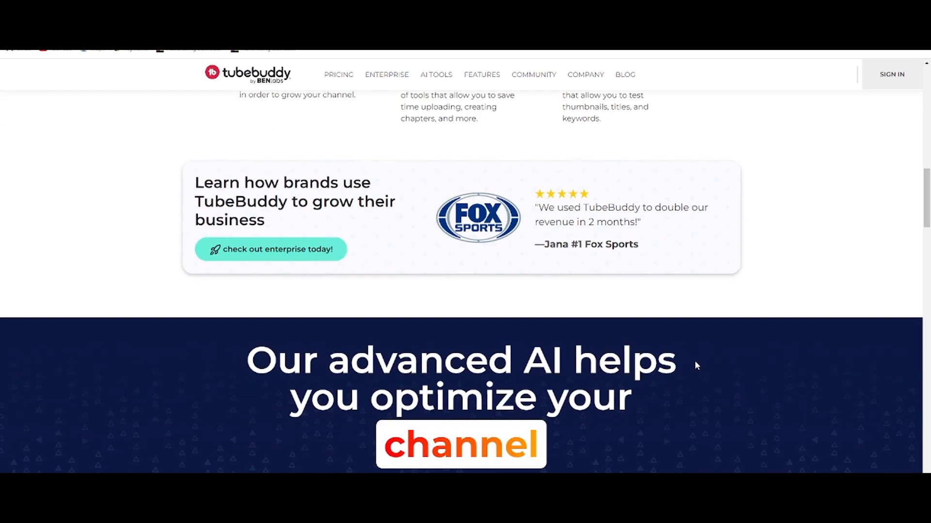
scroll(690, 366, down, 2)
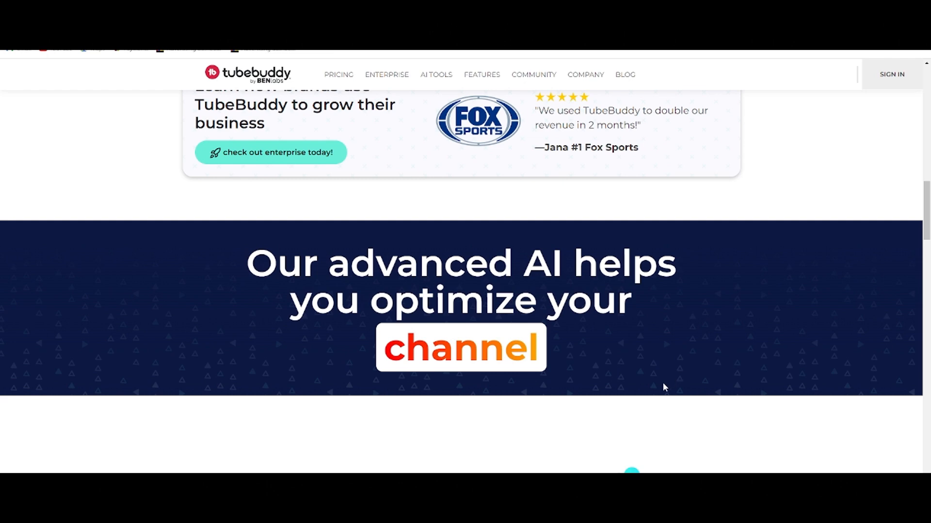
scroll(652, 388, down, 8)
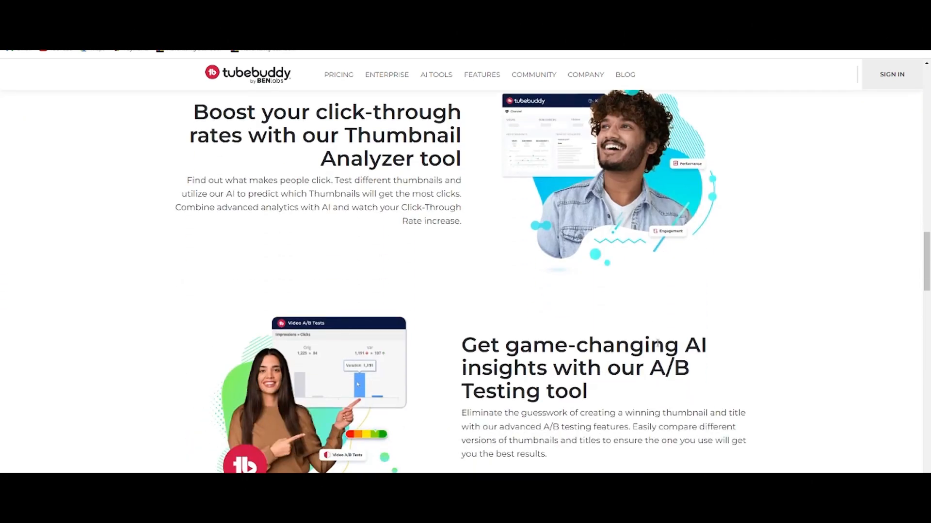
scroll(642, 335, down, 2)
scroll(640, 319, down, 4)
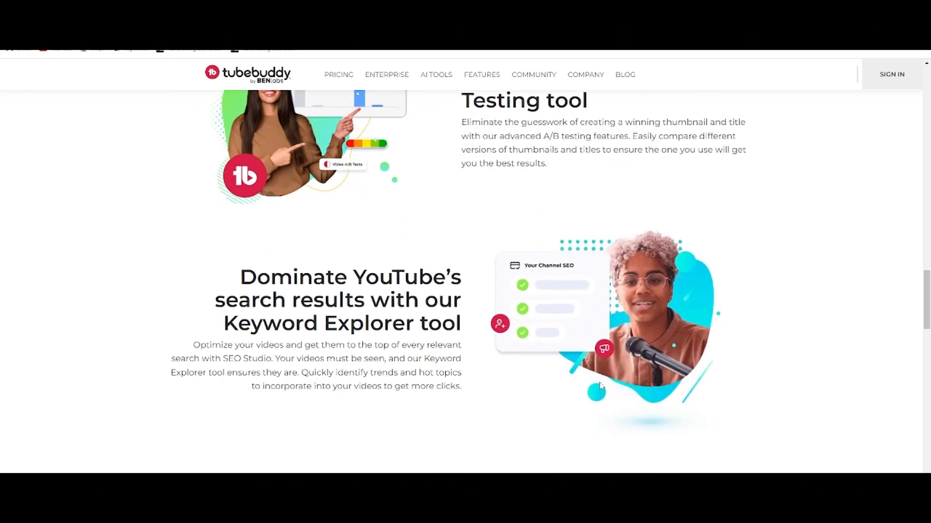
scroll(601, 381, down, 3)
scroll(601, 380, down, 3)
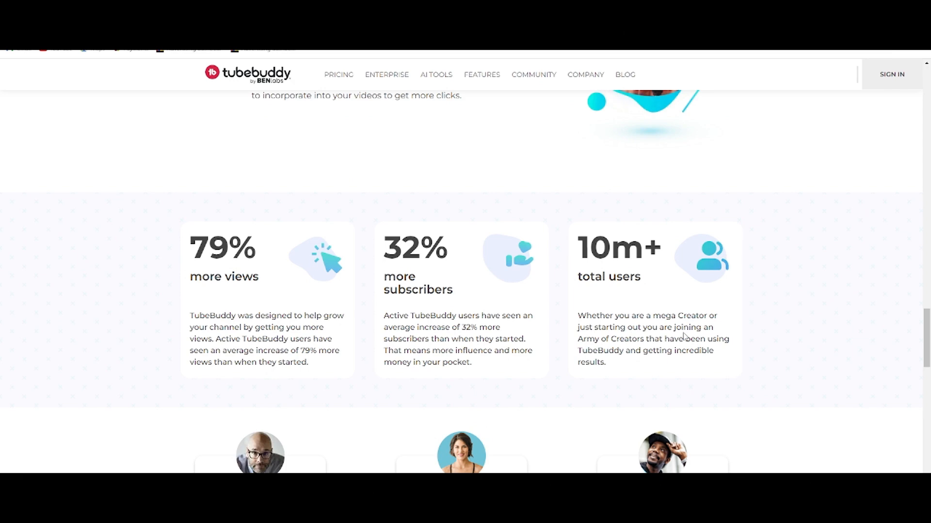
scroll(677, 343, down, 4)
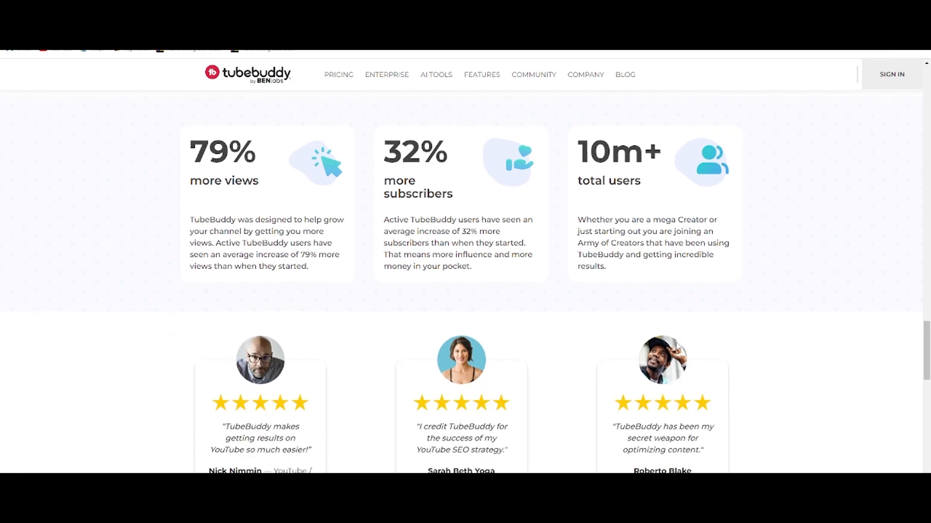
scroll(677, 346, down, 1)
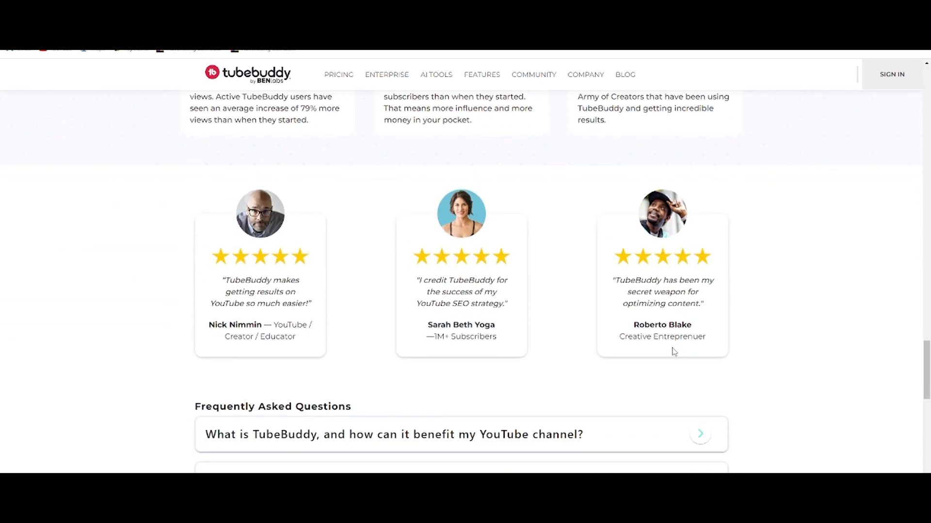
scroll(768, 295, down, 10)
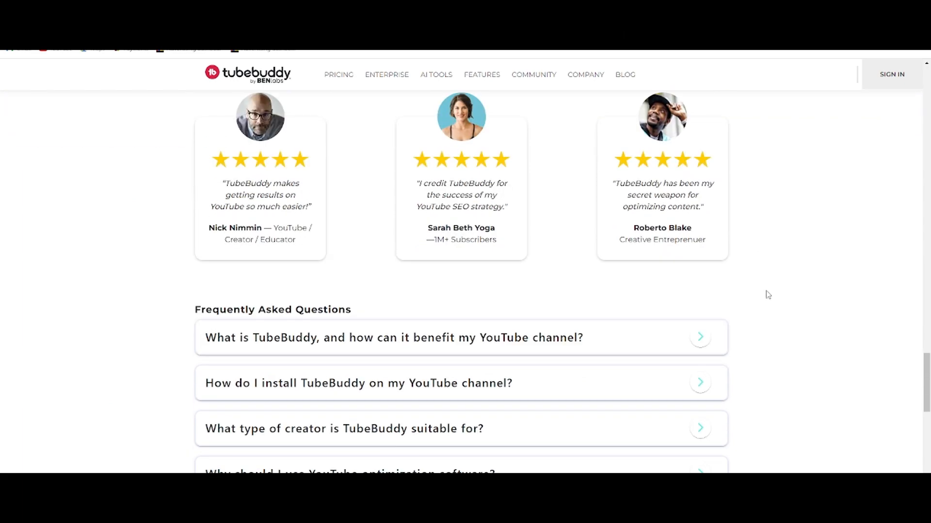
scroll(767, 290, down, 1)
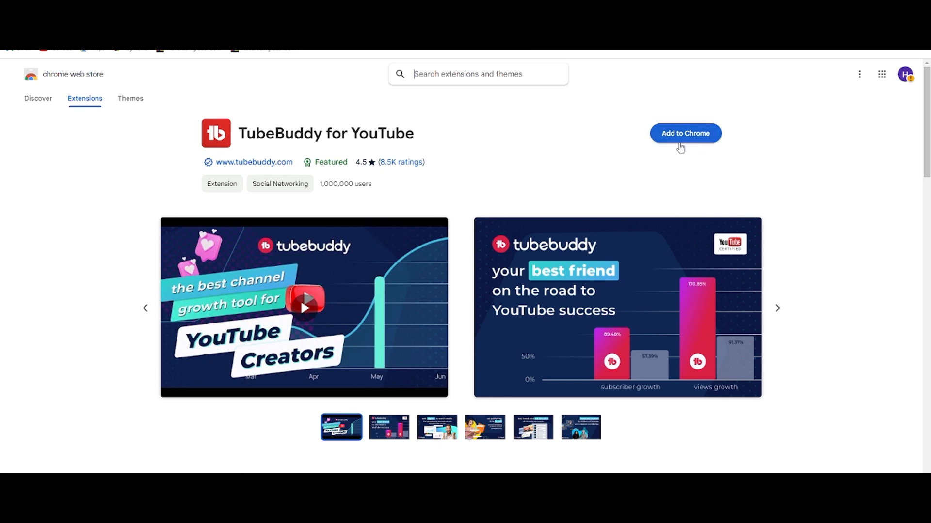
- Add the TubeBuddy for YouTube extension to Chrome, approve its permissions and dismiss the installation notice
click(687, 137)
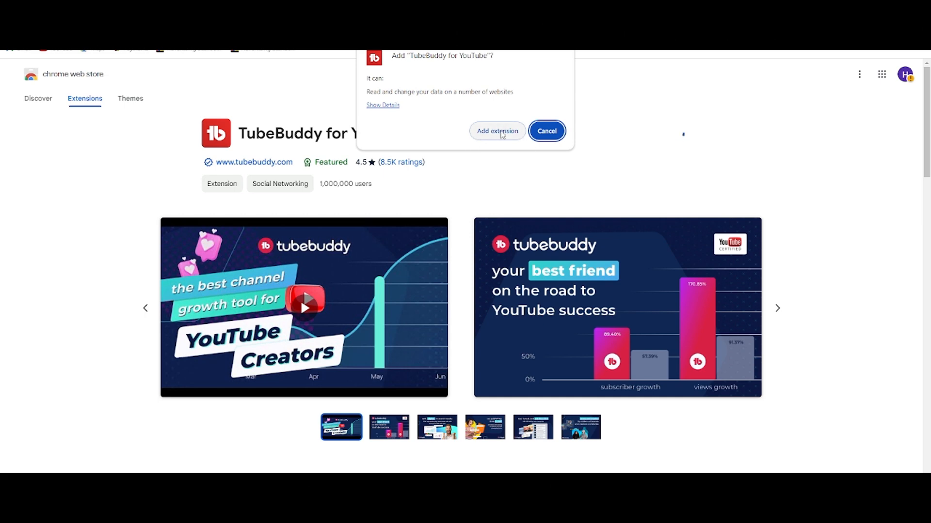
click(500, 132)
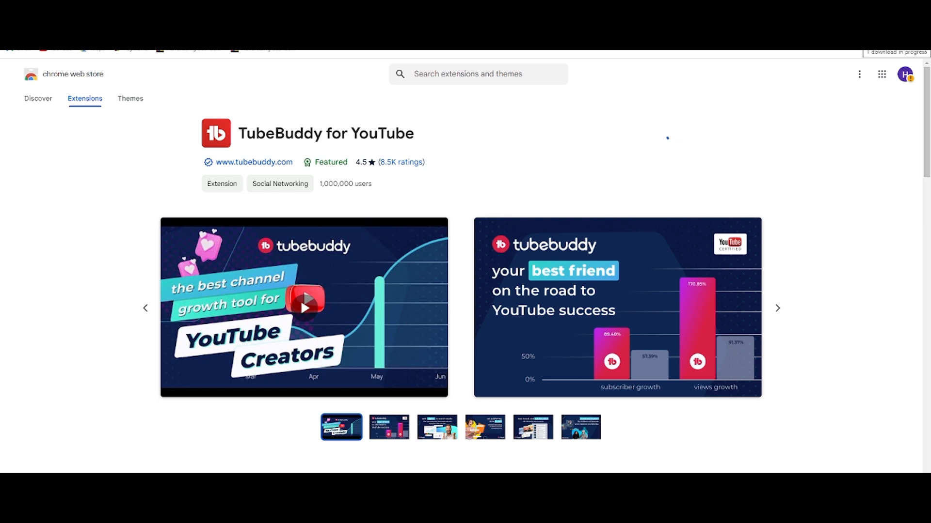
click(885, 36)
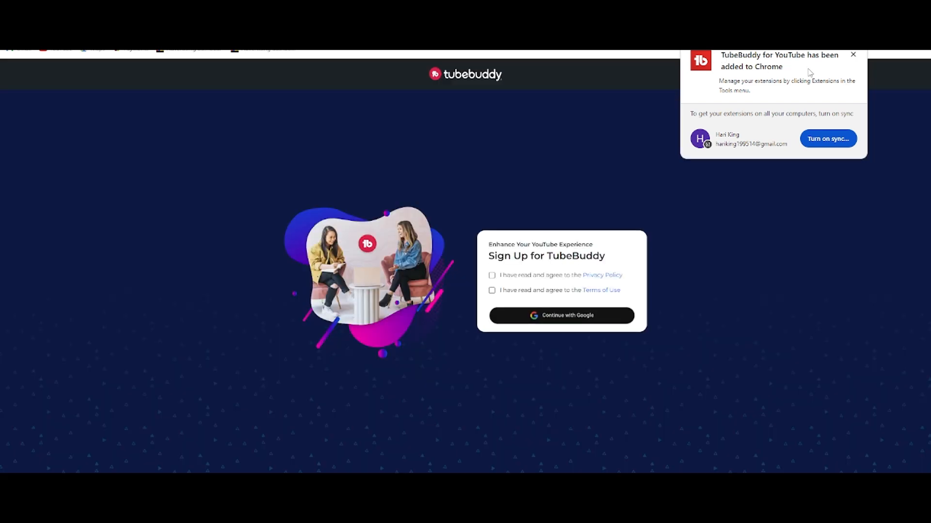
click(755, 393)
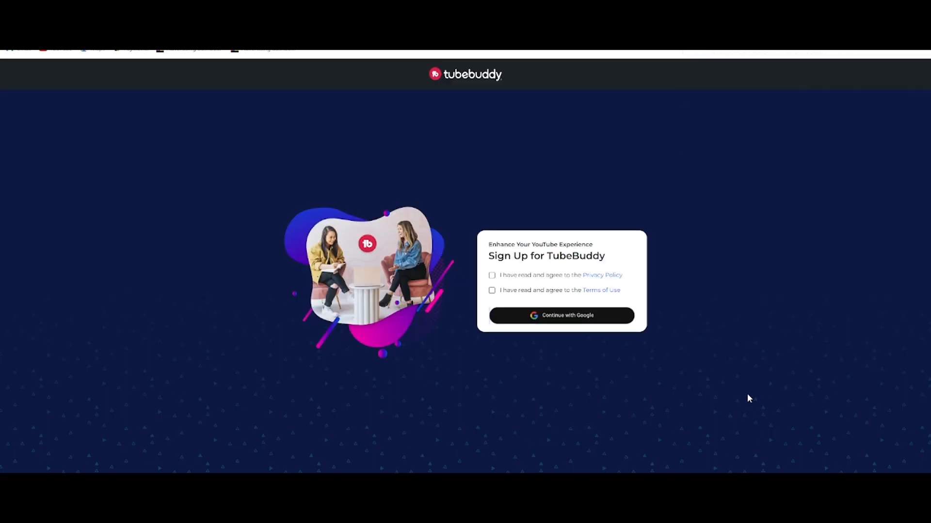
- Accept TubeBuddy's Privacy Policy and Terms of Use, and sign up with the existing Google account
click(491, 276)
click(492, 290)
click(576, 316)
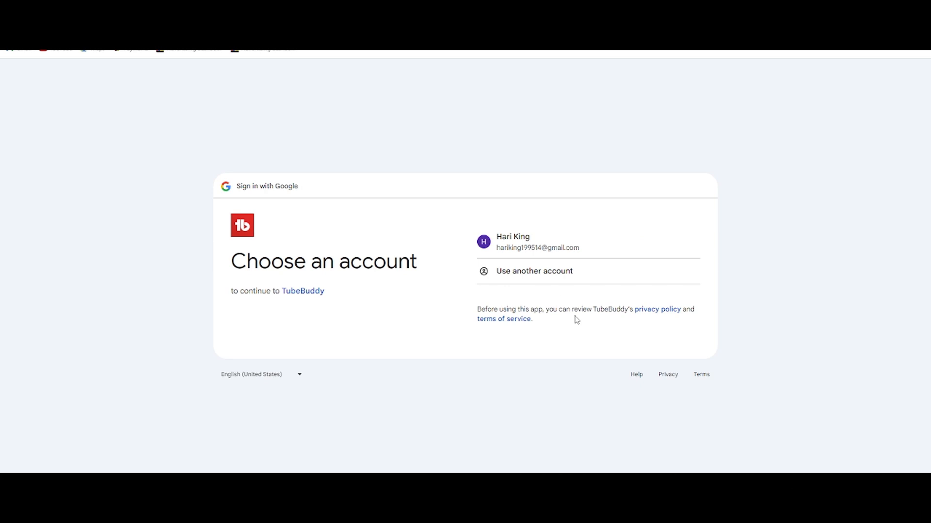
click(510, 250)
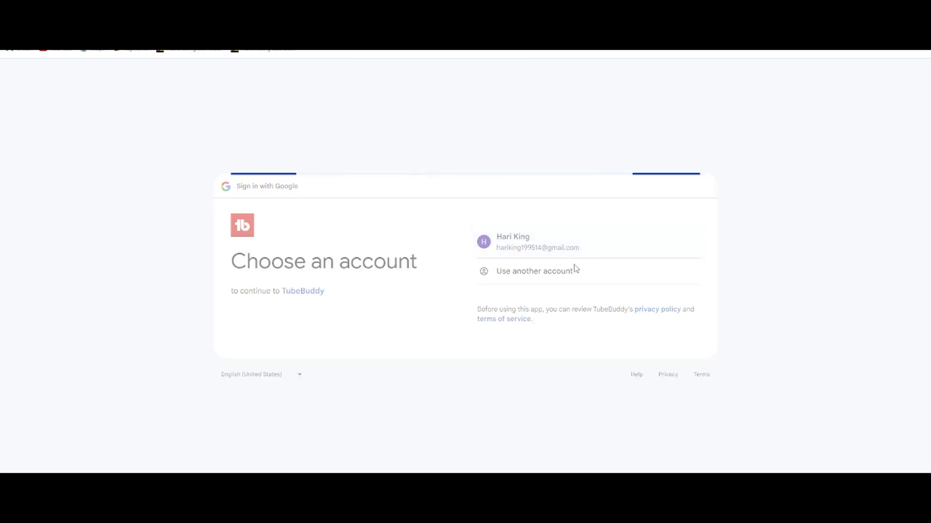
click(587, 332)
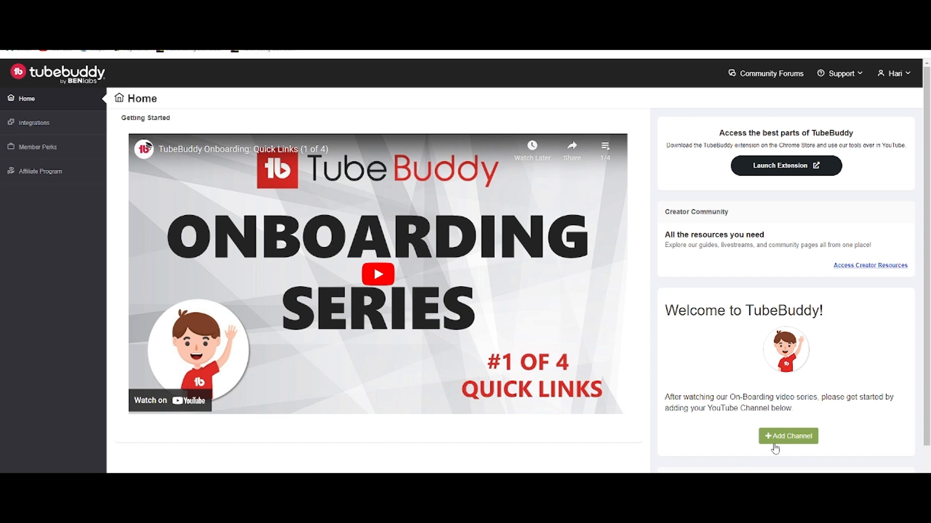
- Add the YouTube channel to TubeBuddy with the existing Google account, granting all requested access permissions
scroll(547, 324, down, 1)
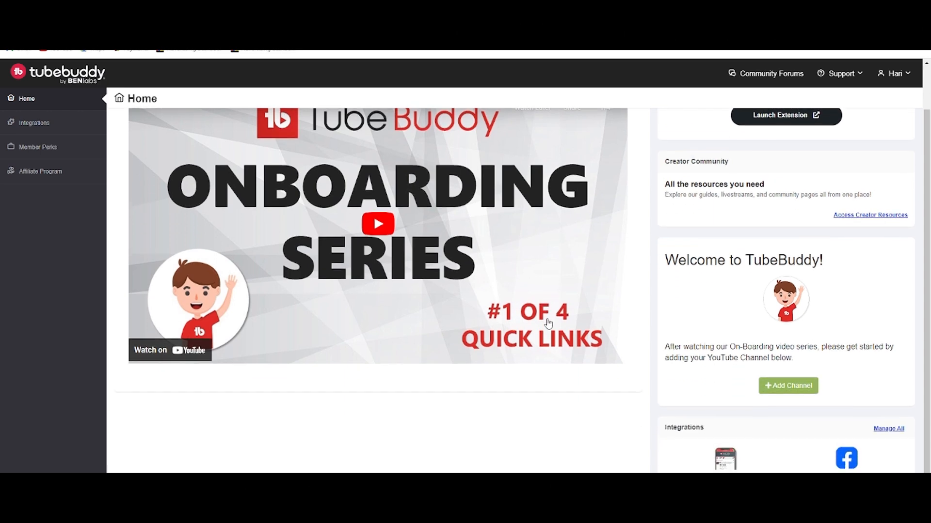
scroll(557, 304, up, 1)
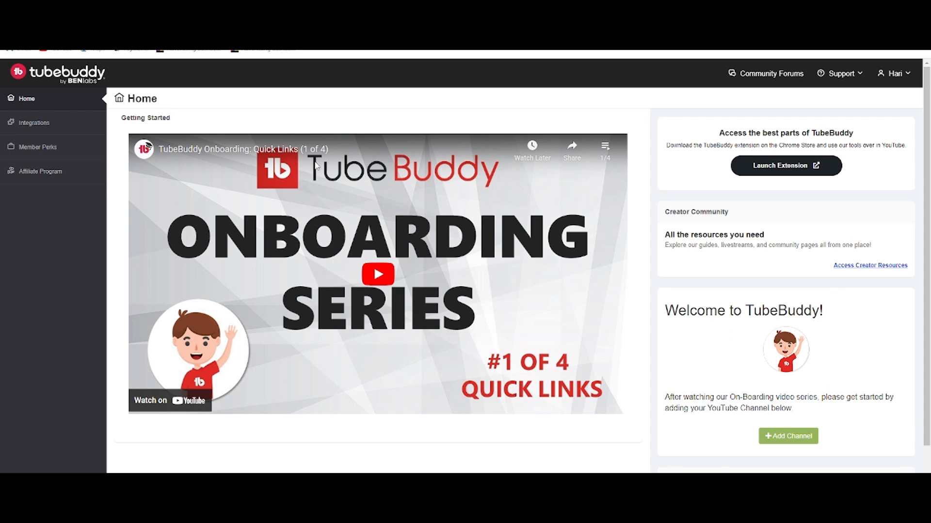
scroll(589, 374, down, 1)
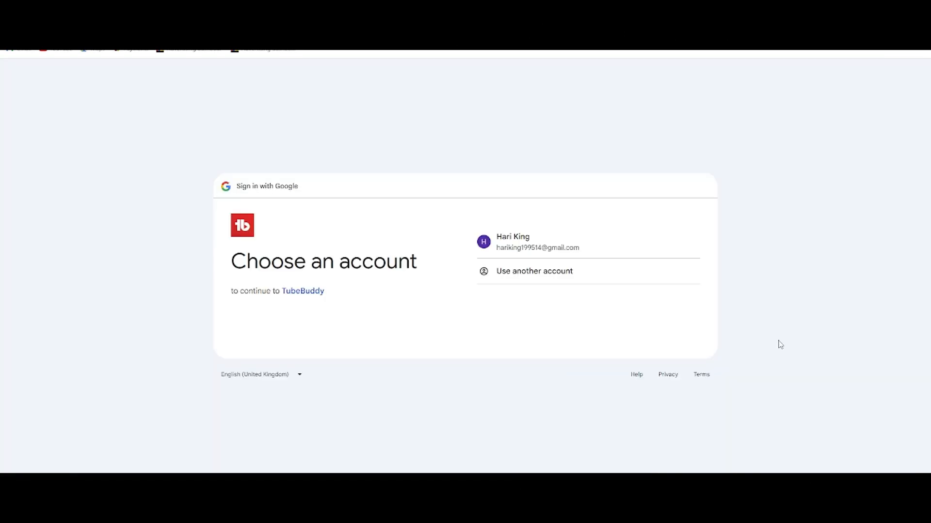
click(561, 248)
click(558, 341)
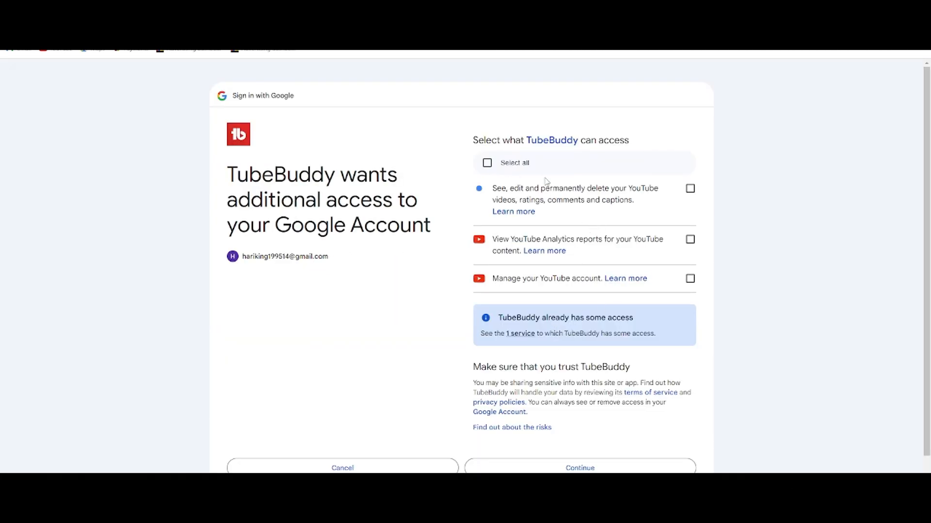
click(488, 164)
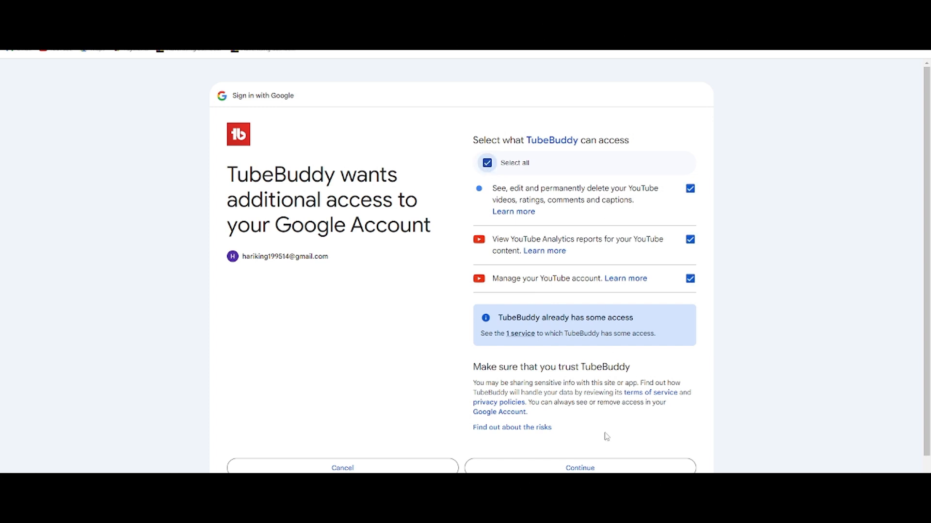
click(588, 468)
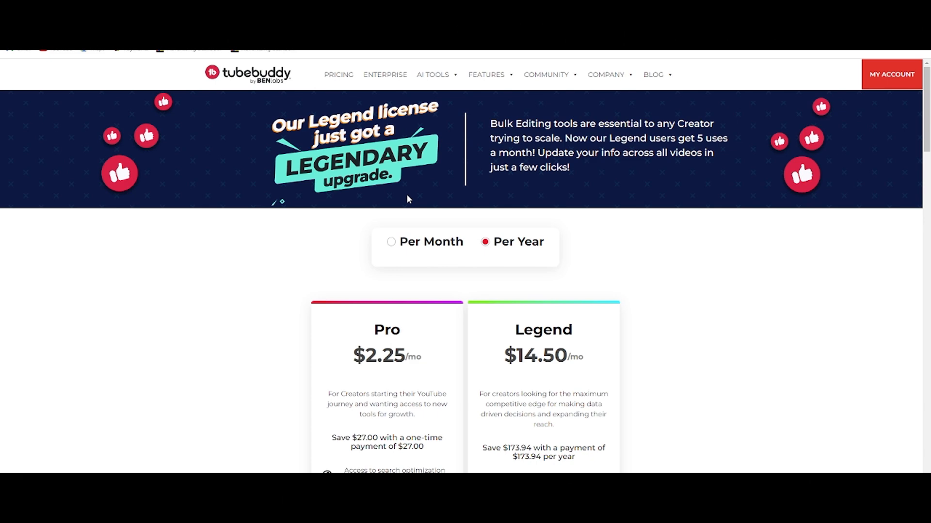
- Examine the yearly Pro and Legend plans and compare the features of the Free, Pro and Legend tiers
scroll(567, 343, down, 2)
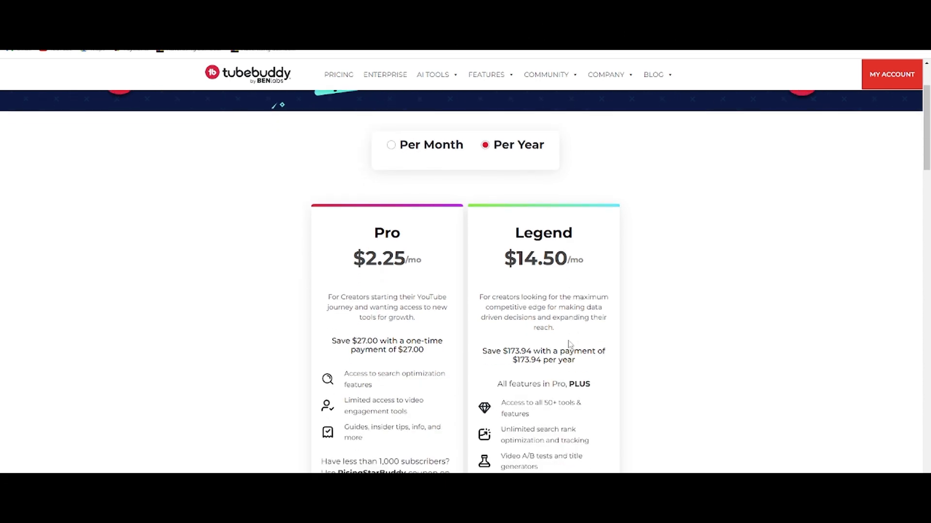
scroll(569, 344, down, 1)
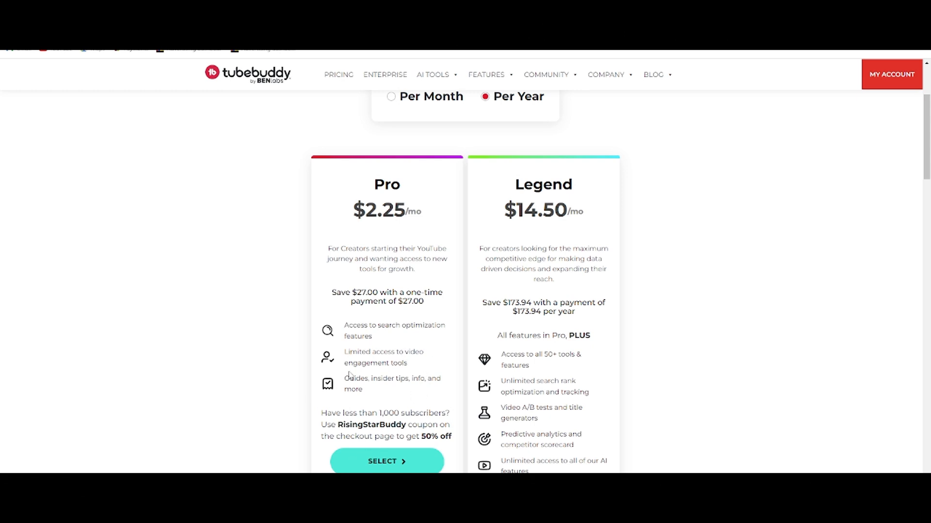
scroll(396, 284, up, 2)
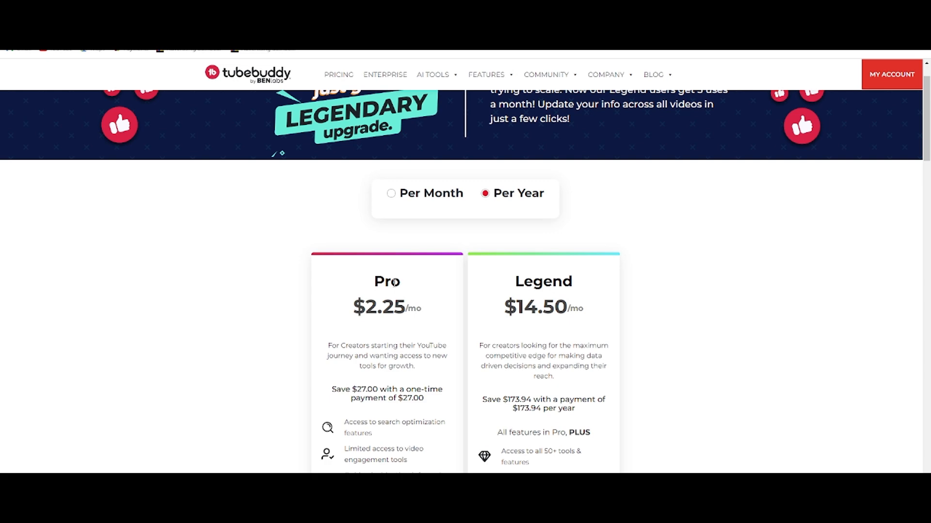
scroll(653, 312, down, 4)
scroll(653, 312, down, 10)
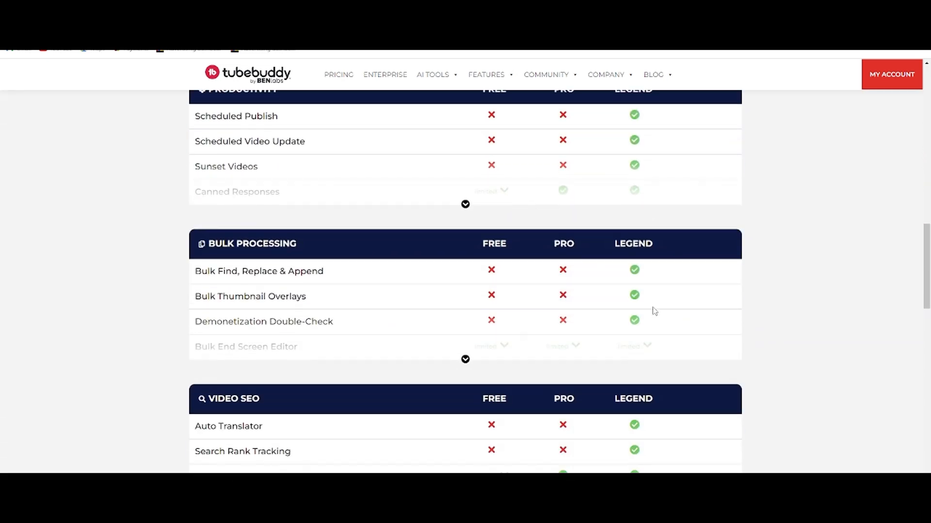
scroll(509, 344, down, 2)
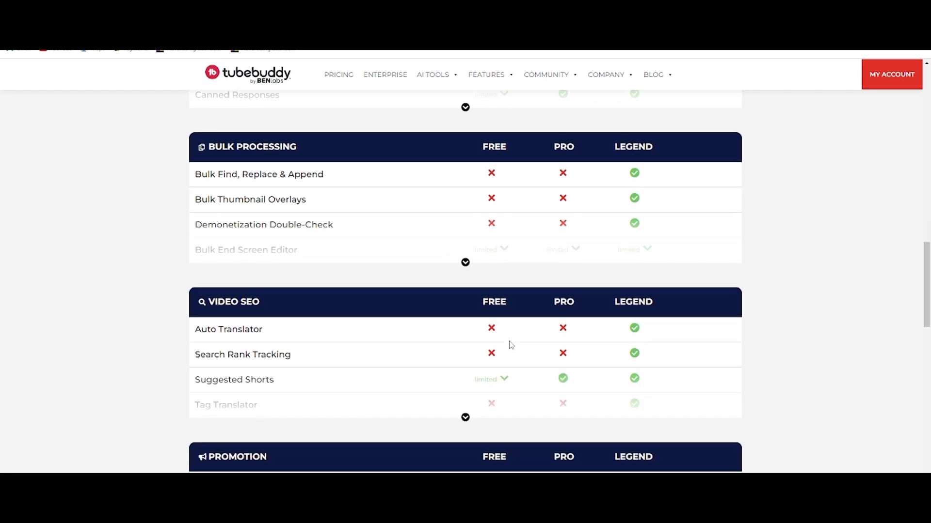
scroll(507, 369, down, 4)
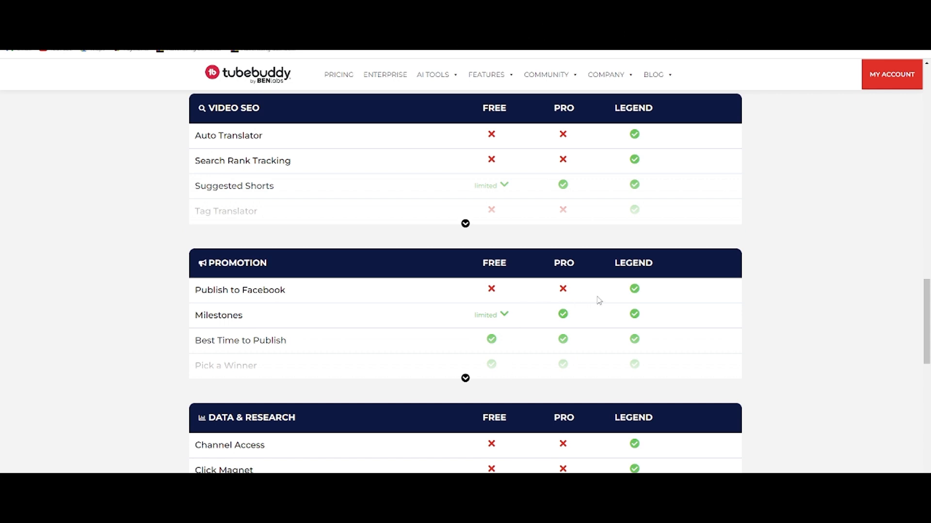
scroll(597, 298, down, 4)
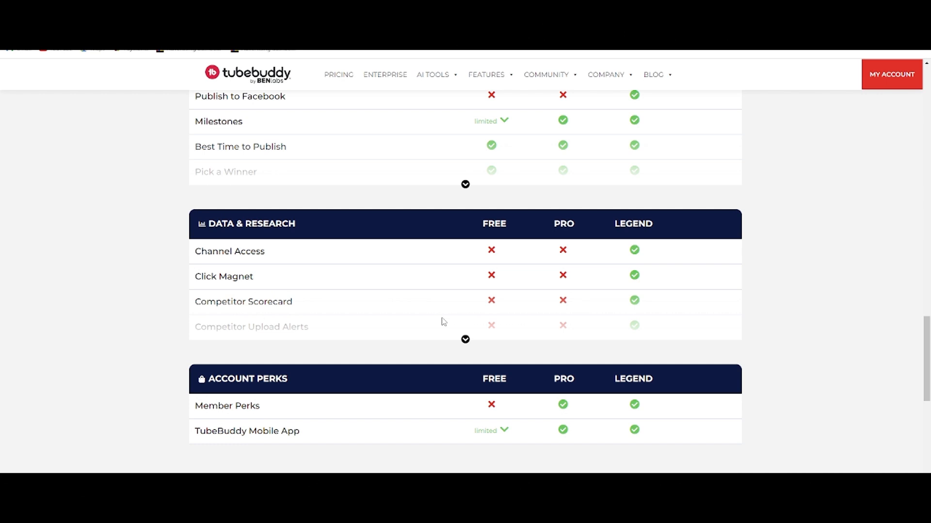
scroll(495, 281, down, 5)
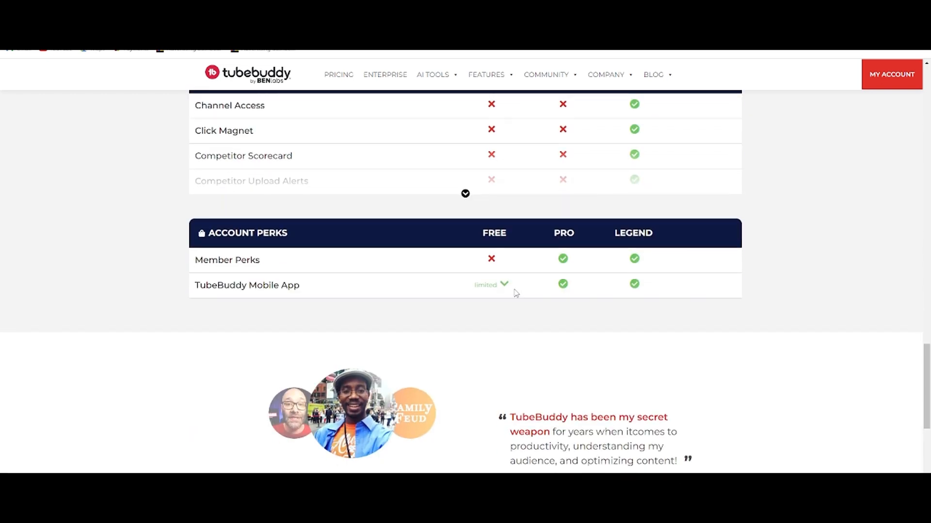
scroll(499, 296, down, 5)
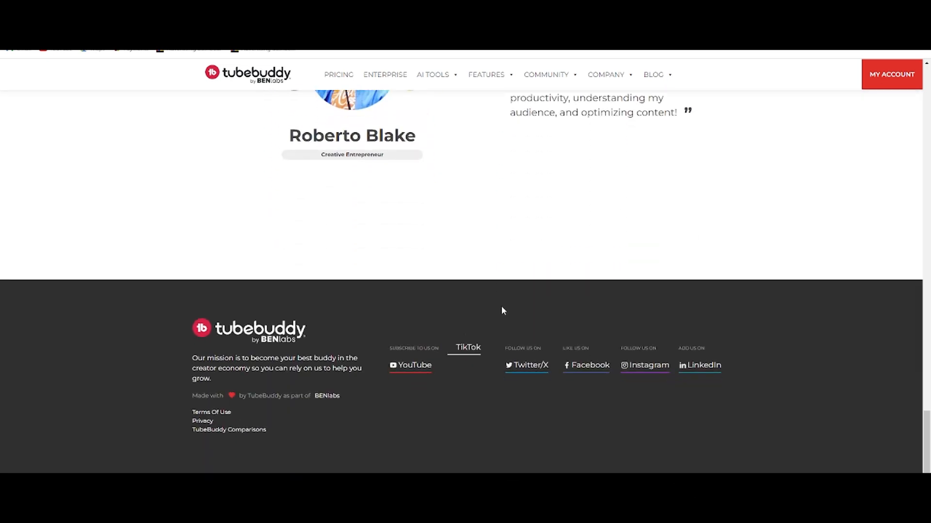
- Compare the monthly and yearly prices of the Pro and Legend plans, and select the yearly Pro plan
scroll(490, 307, up, 15)
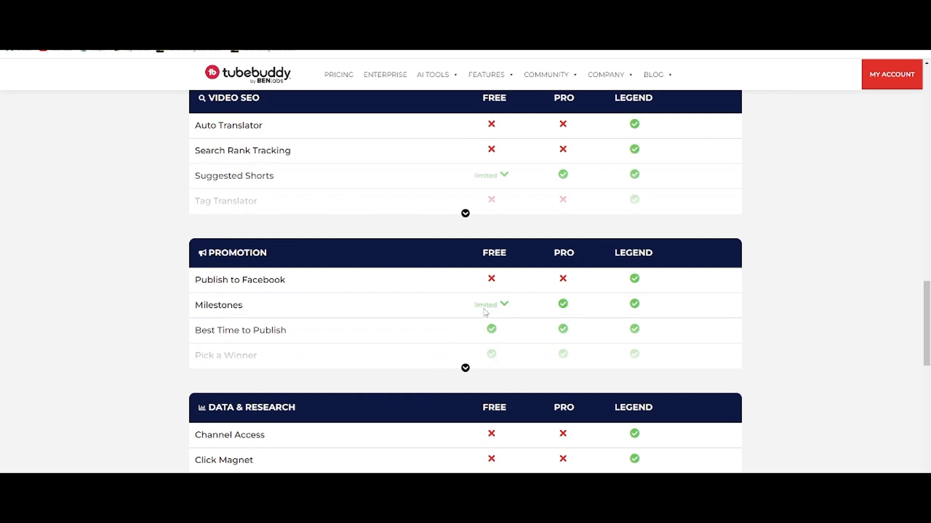
scroll(486, 311, up, 20)
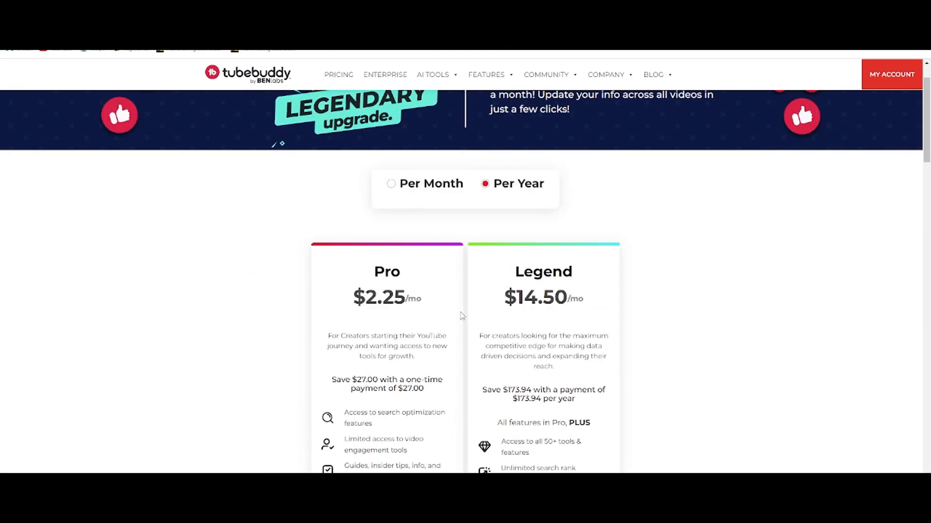
scroll(504, 303, up, 1)
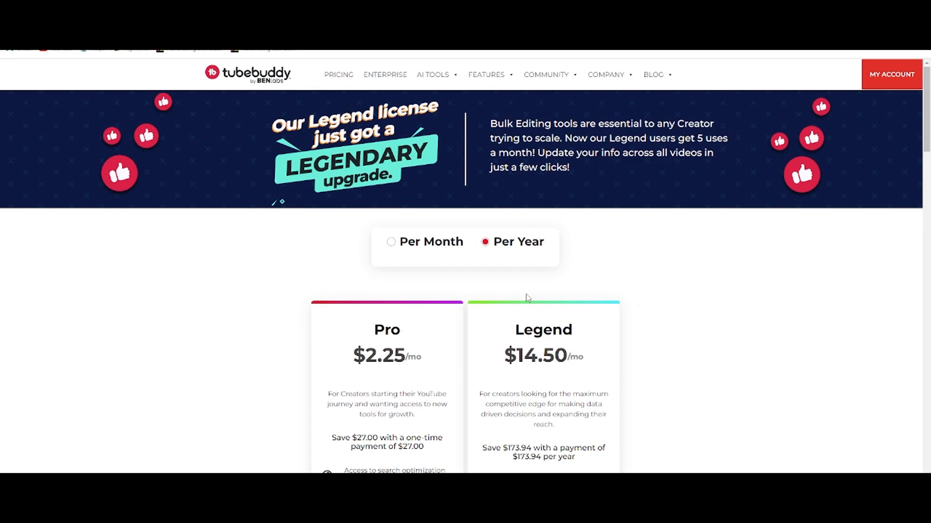
scroll(527, 298, down, 5)
scroll(438, 328, up, 5)
click(431, 243)
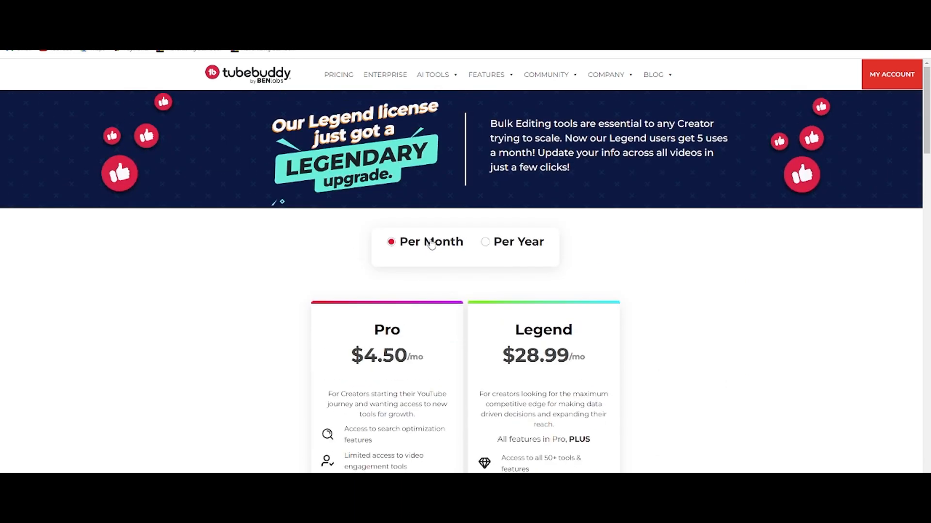
click(516, 245)
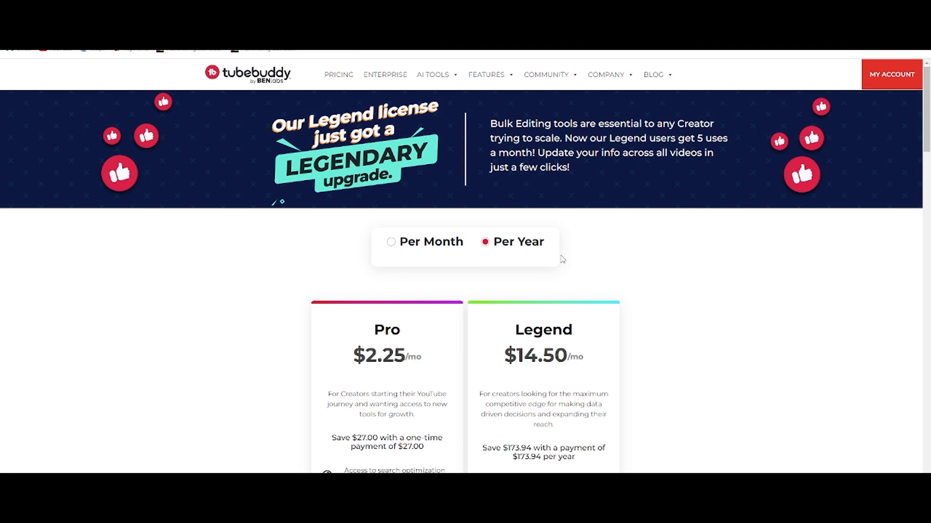
scroll(611, 337, down, 3)
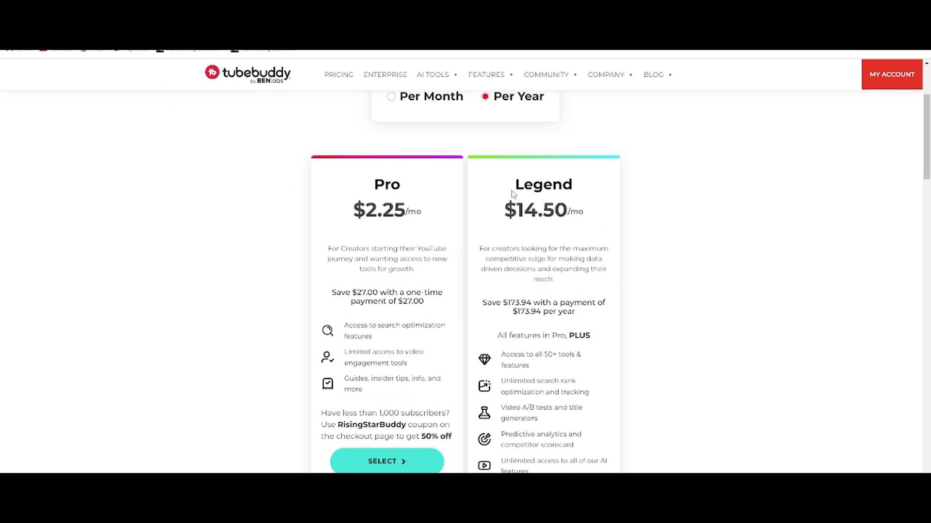
click(393, 469)
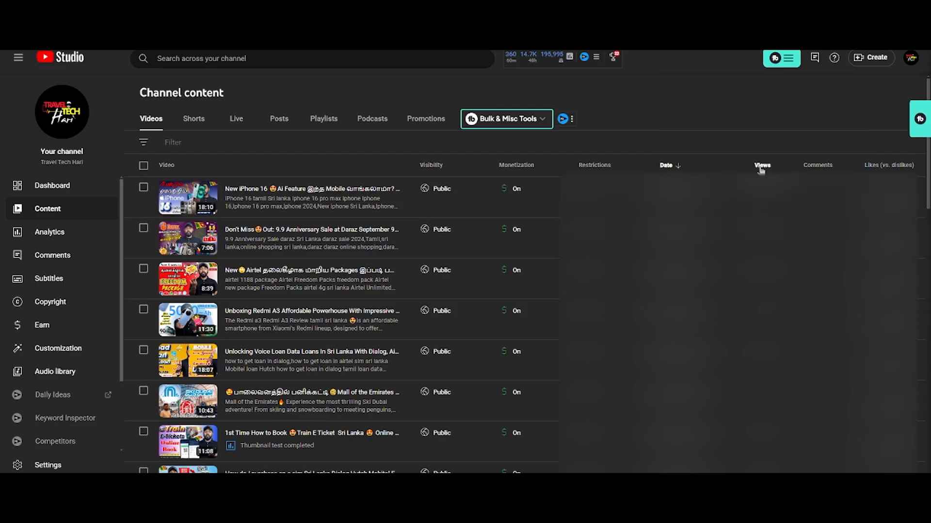
- Open the TubeBuddy menu in YouTube Studio and look through its popular tools, messages and channel milestones
click(786, 62)
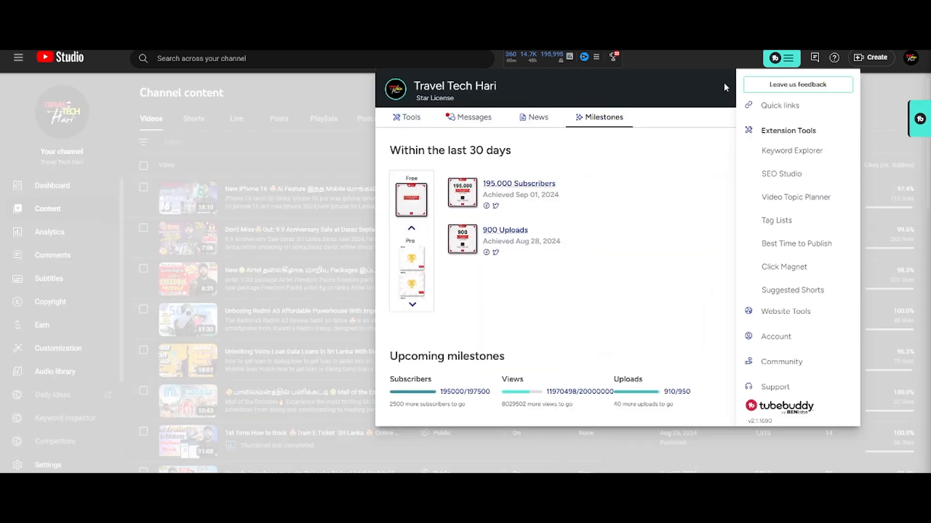
click(410, 120)
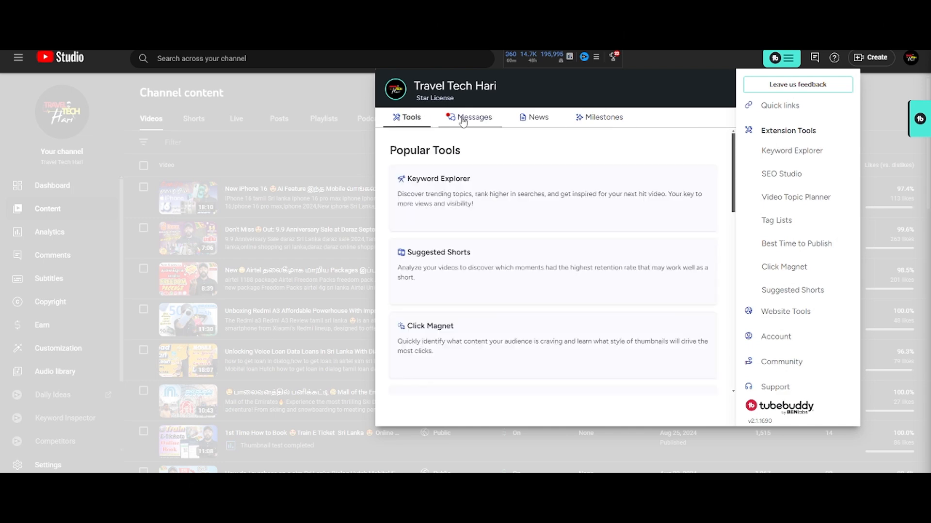
click(470, 121)
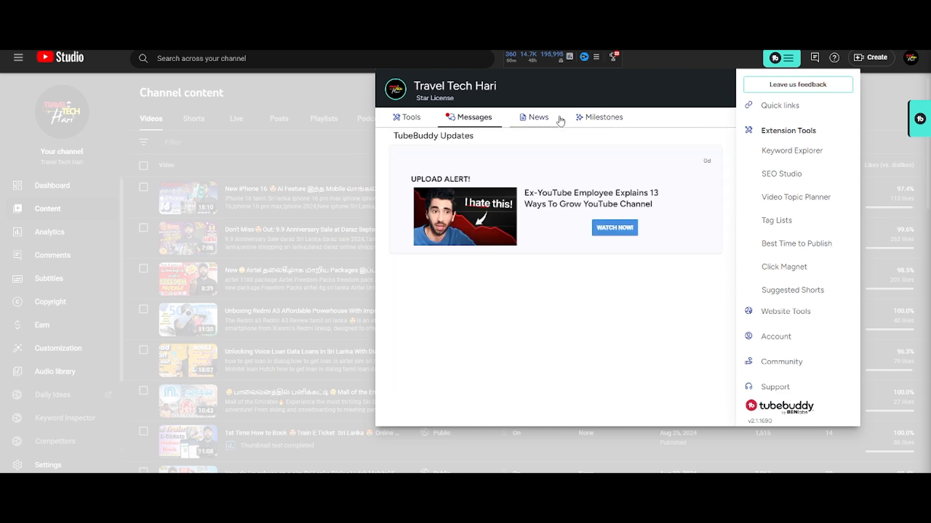
click(594, 116)
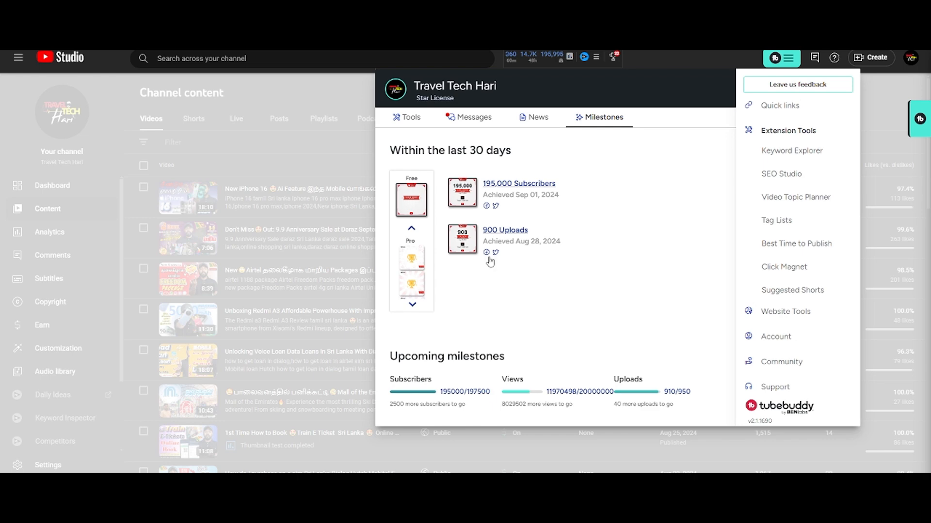
- Open Keyword Explorer and explore the keywords "iphone 16 pro max" and "iphone 16 pro"
click(783, 156)
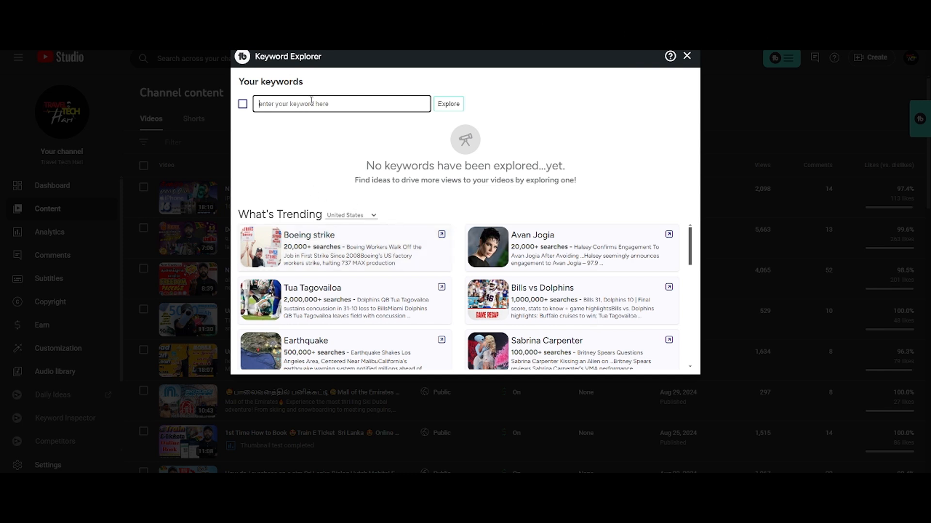
text(iphone 16 pro)
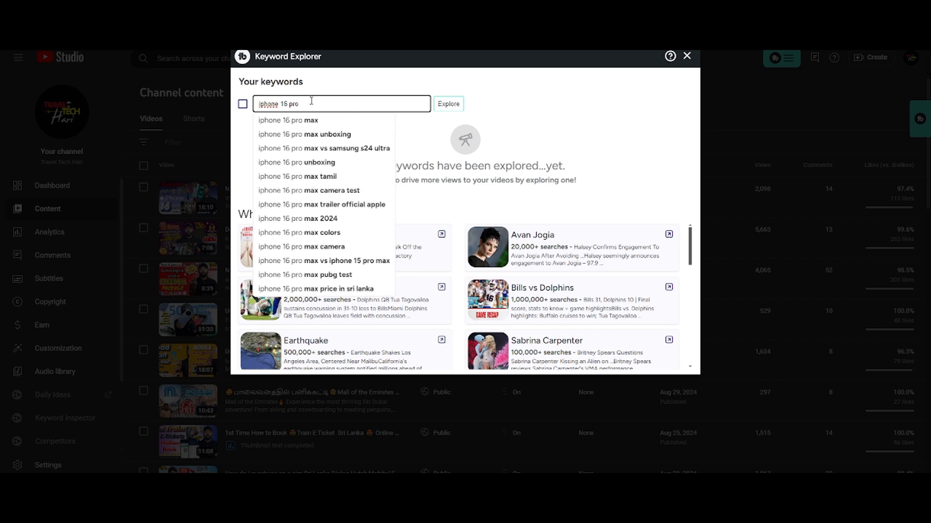
key(Down)
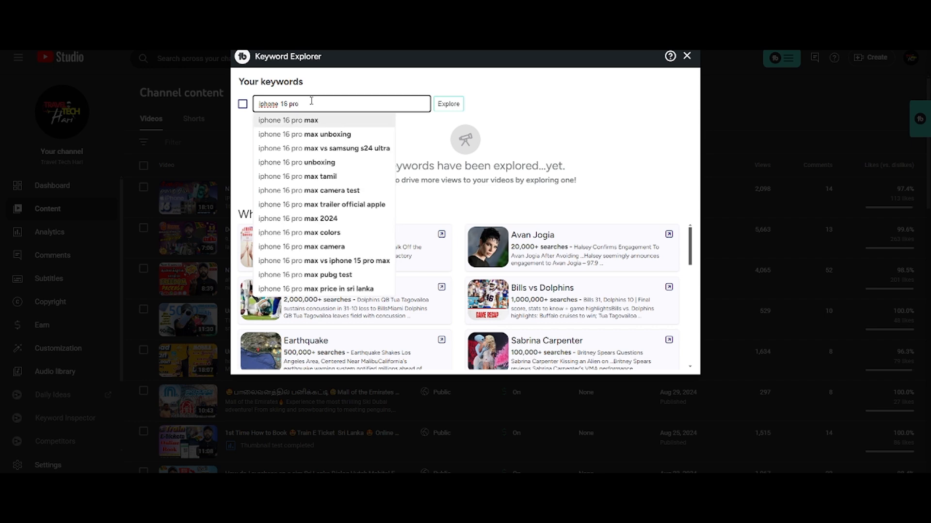
key(Return)
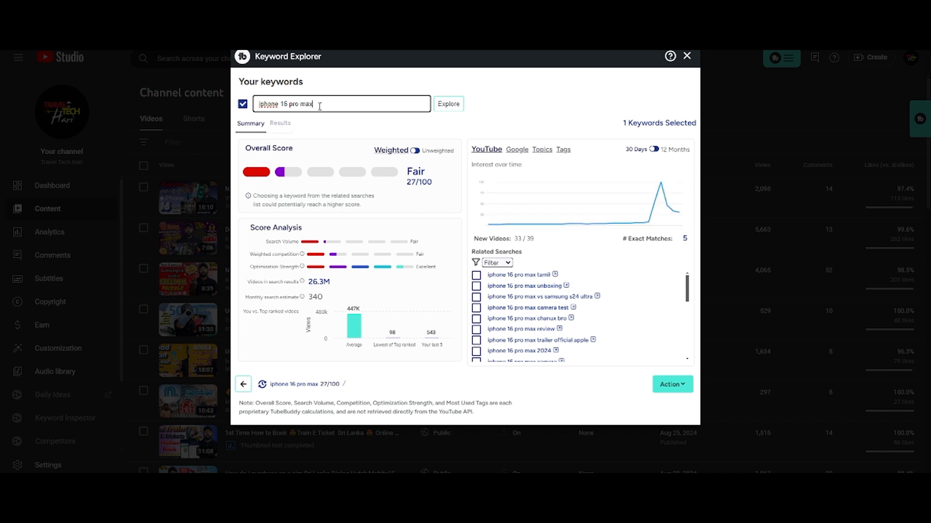
key(Return)
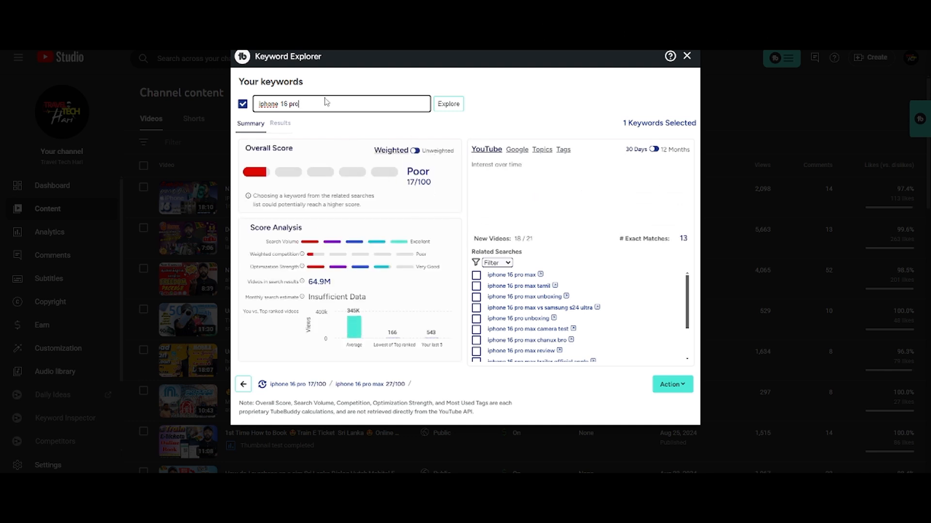
- Explore the suggested keyword "iphone 16 pro max tamil" and look over its related searches
click(325, 102)
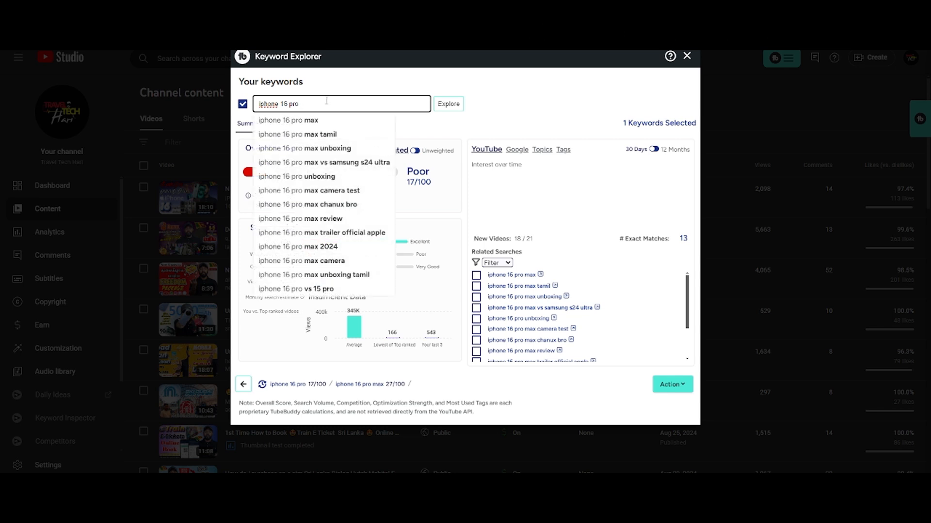
click(332, 134)
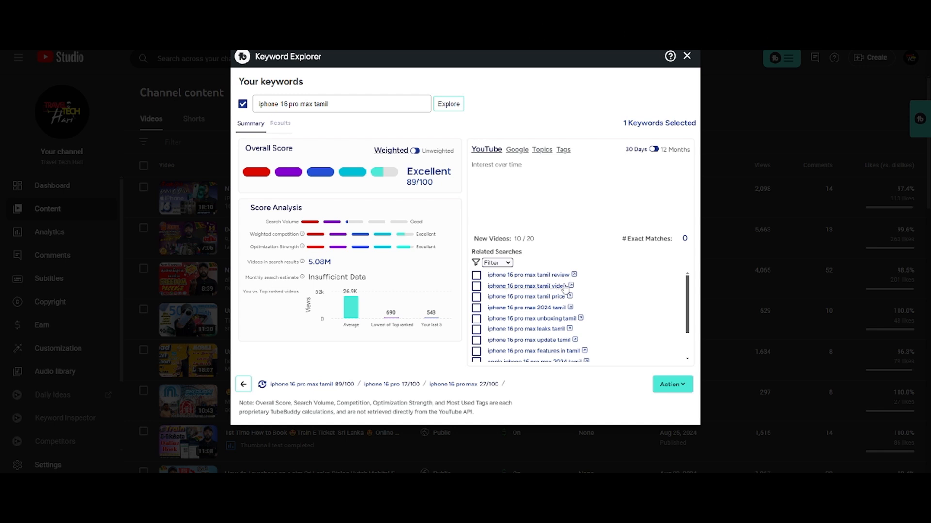
scroll(566, 288, down, 2)
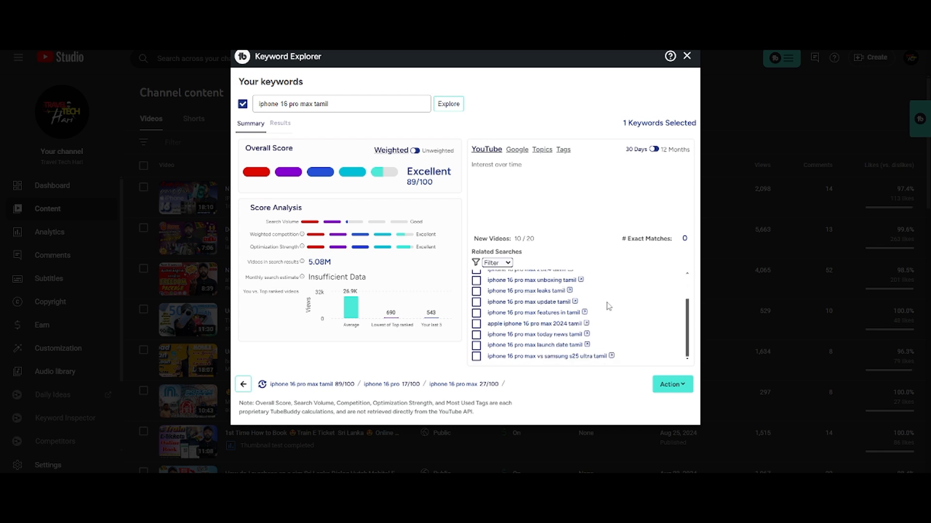
scroll(607, 300, up, 2)
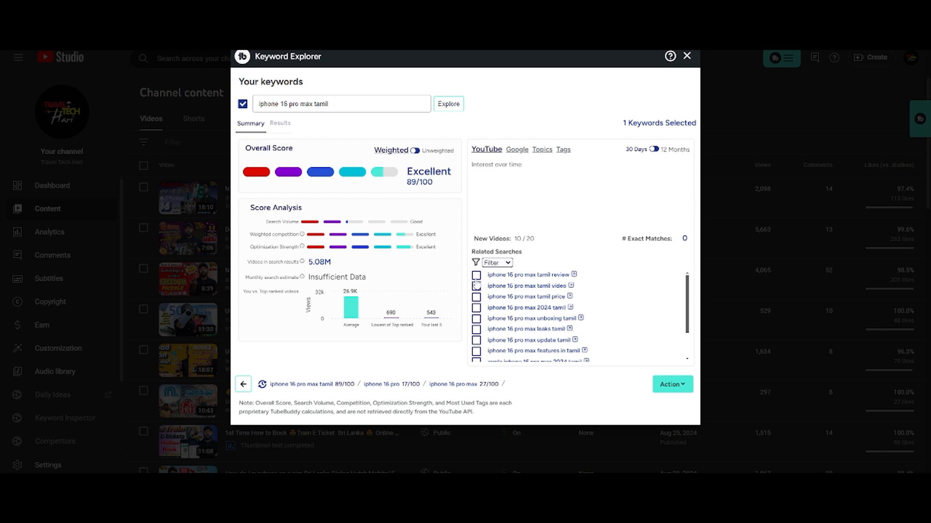
scroll(529, 282, down, 1)
scroll(529, 282, down, 1)
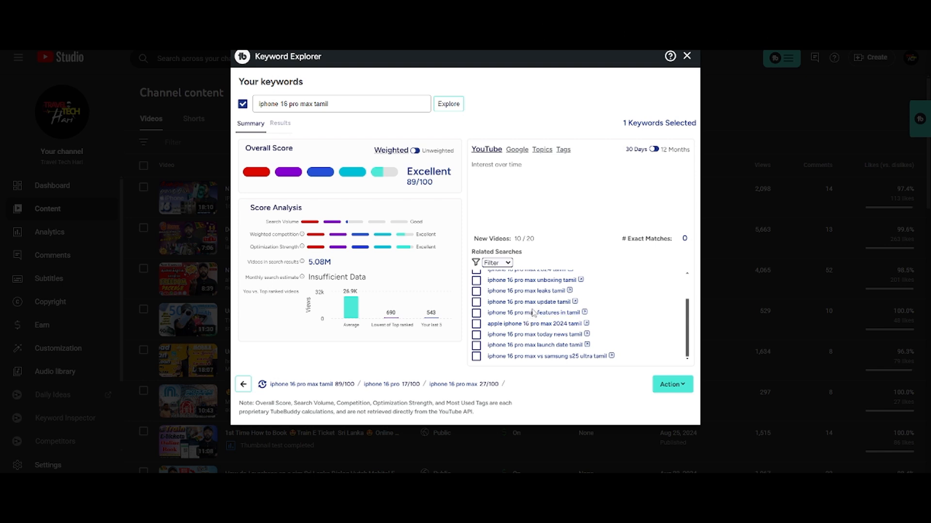
scroll(532, 312, up, 3)
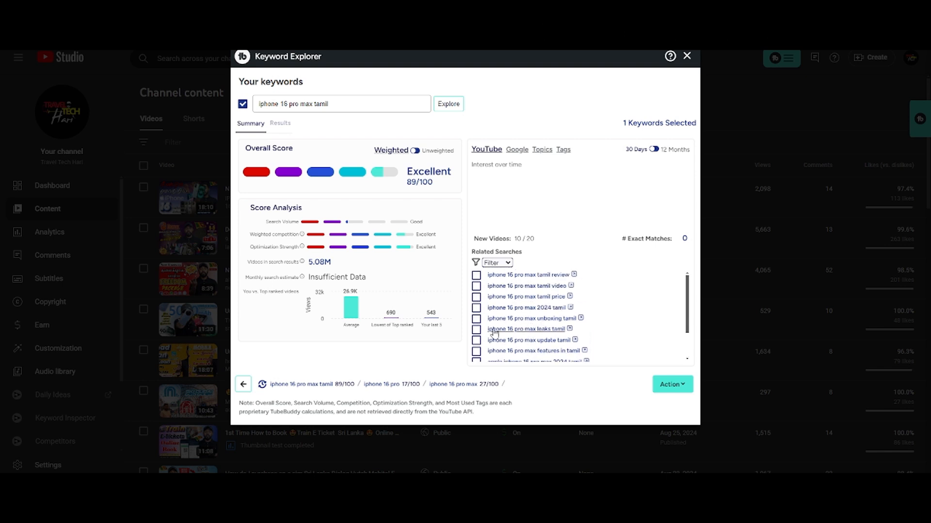
- Select the related searches "iphone 16 pro max tamil review" and "iphone 16 pro max tamil video", and copy the selected keywords to the clipboard
click(476, 275)
scroll(504, 286, down, 3)
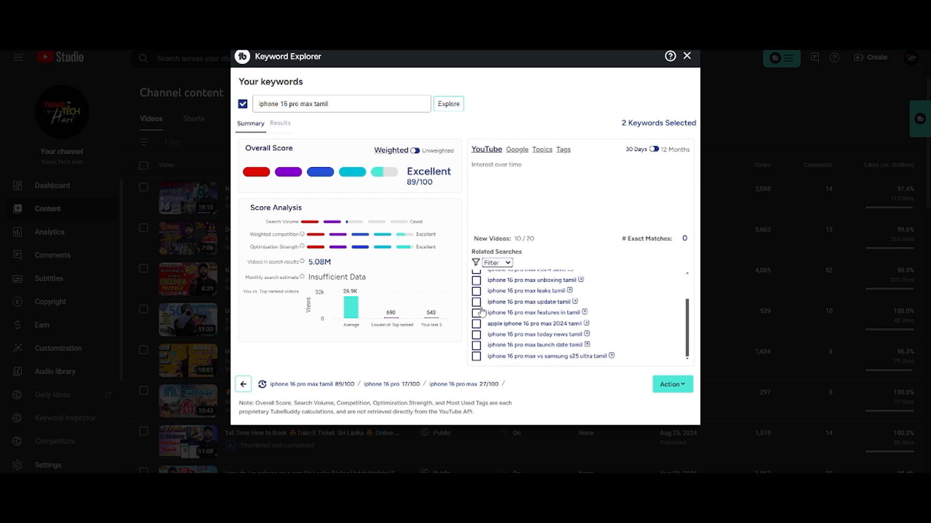
scroll(483, 310, up, 3)
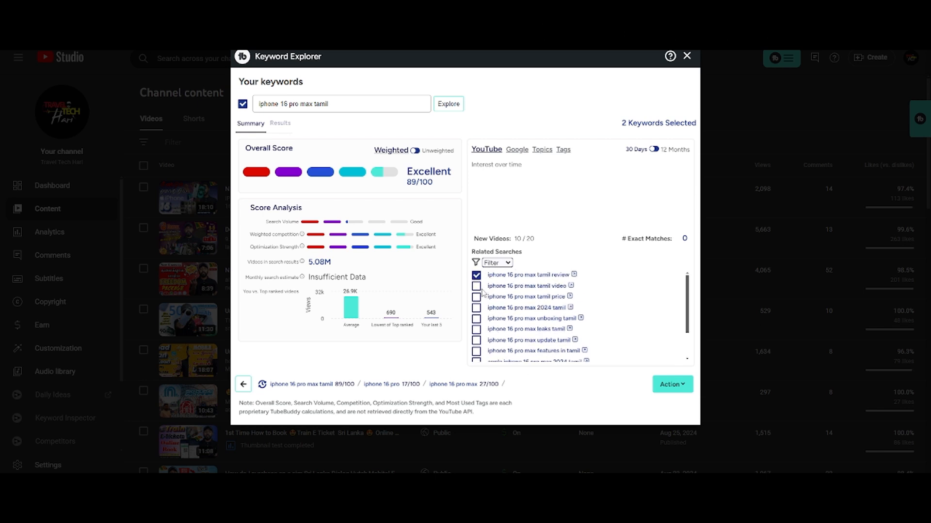
click(477, 287)
click(688, 385)
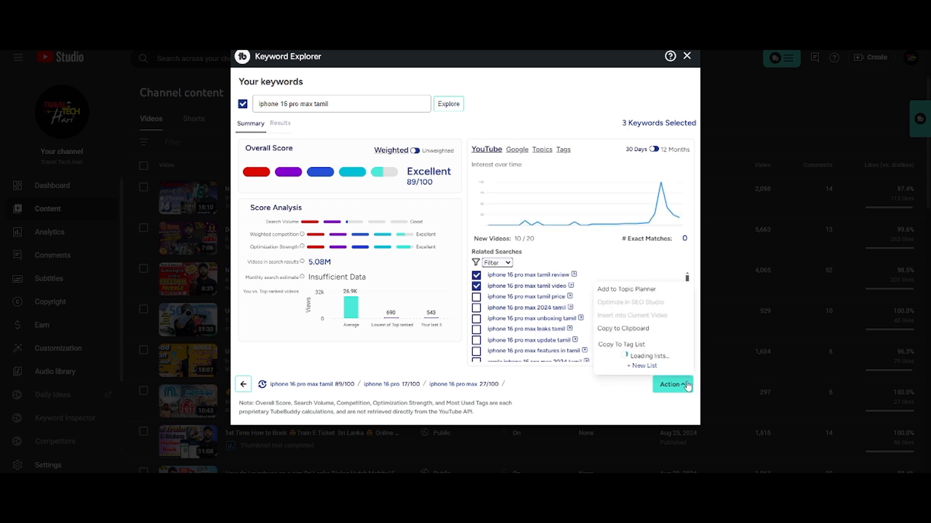
click(634, 326)
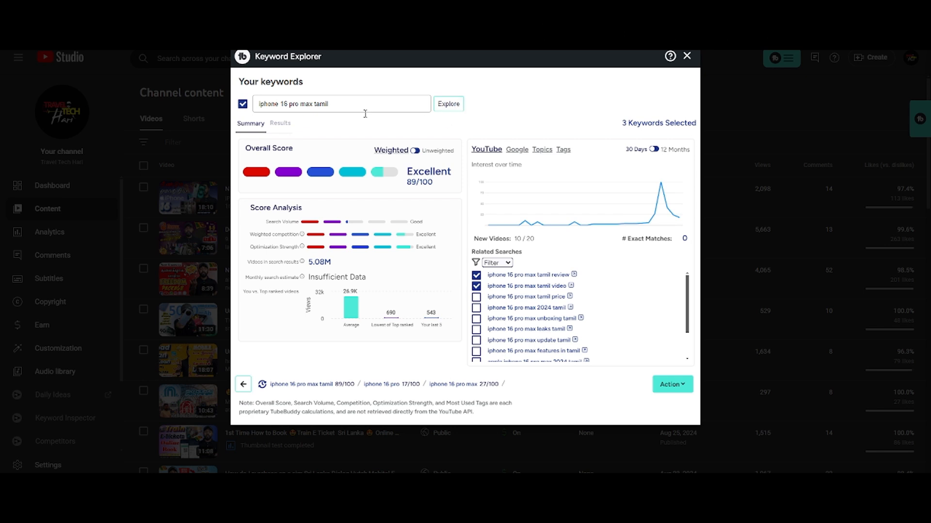
- Examine the search results for "iphone 16 pro max tamil" and return to the keyword summary
click(281, 126)
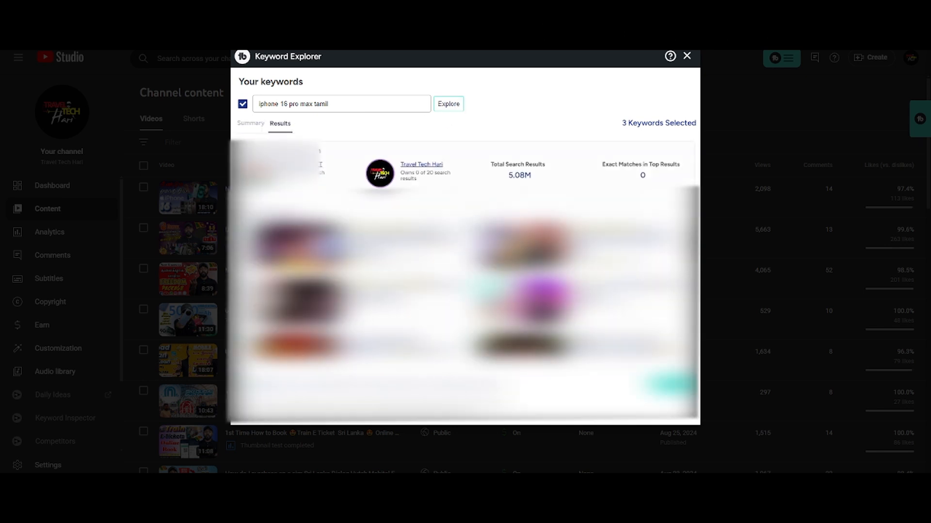
scroll(465, 291, down, 5)
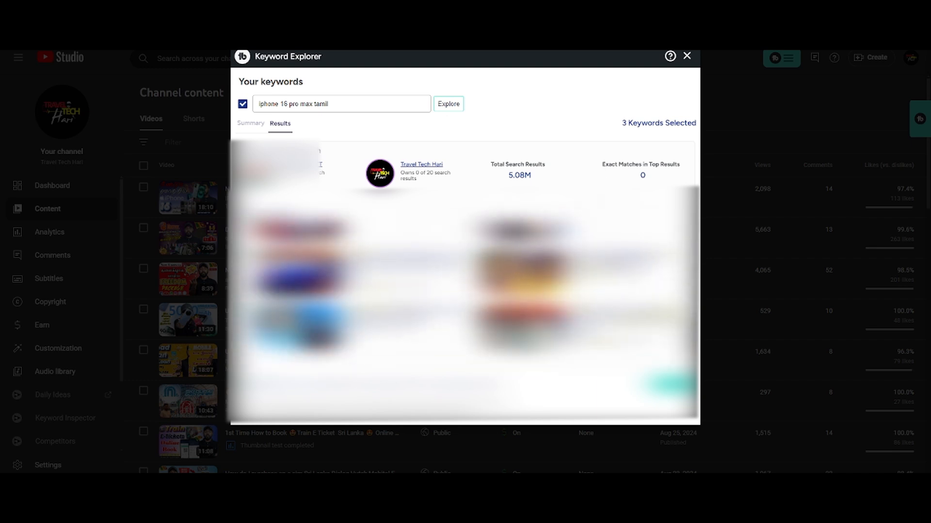
scroll(465, 291, up, 5)
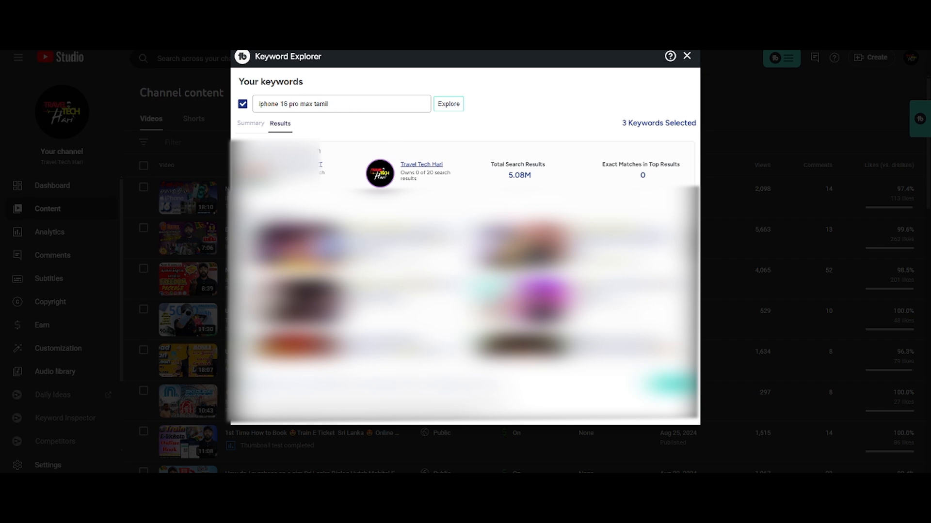
scroll(464, 291, down, 2)
scroll(464, 291, down, 2)
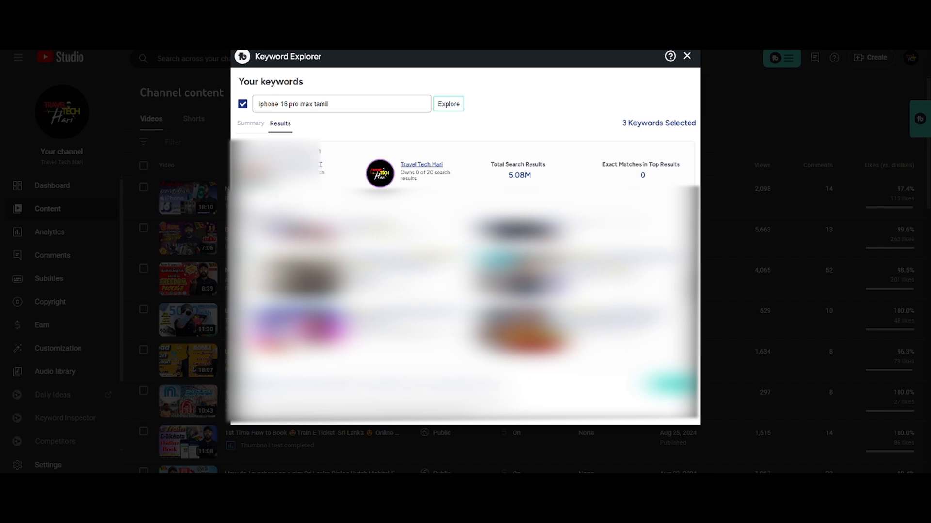
scroll(464, 291, down, 2)
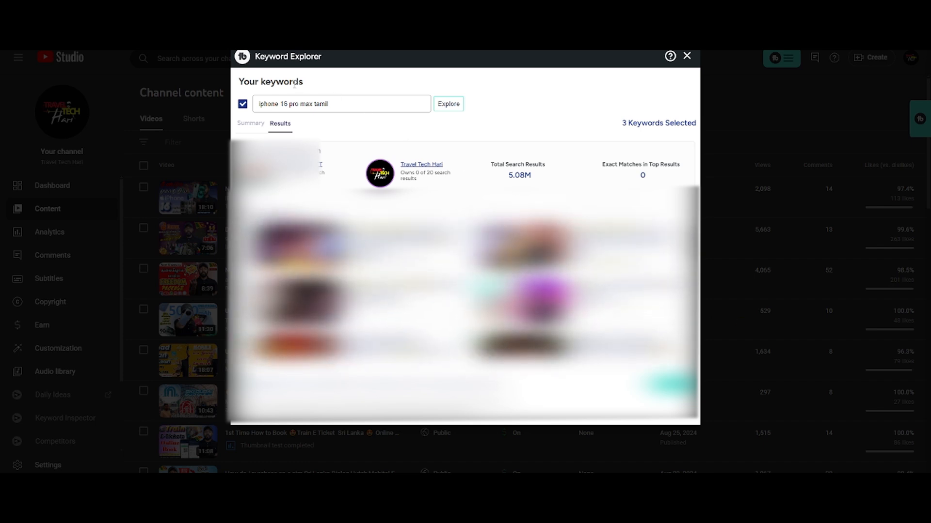
click(247, 123)
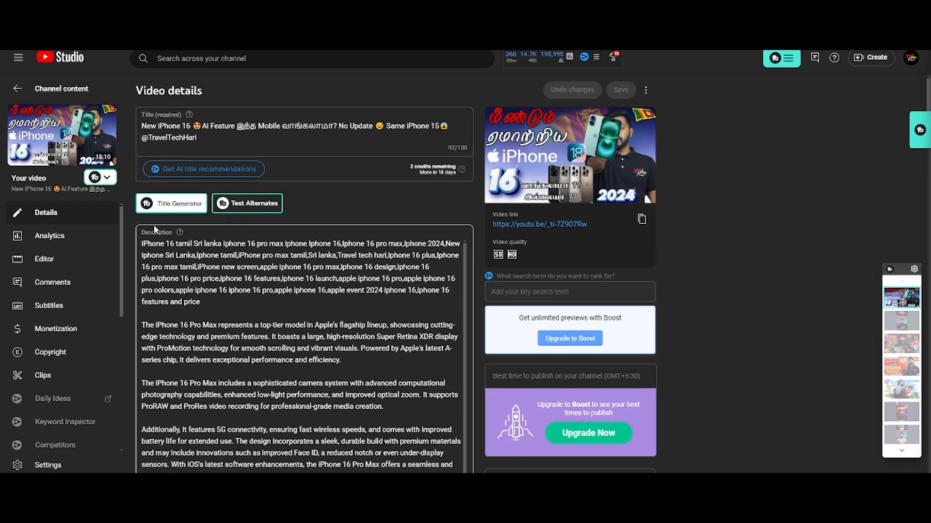
- Generate title ideas for the iPhone 16 video with the Title Generator, and return to the video details
click(185, 213)
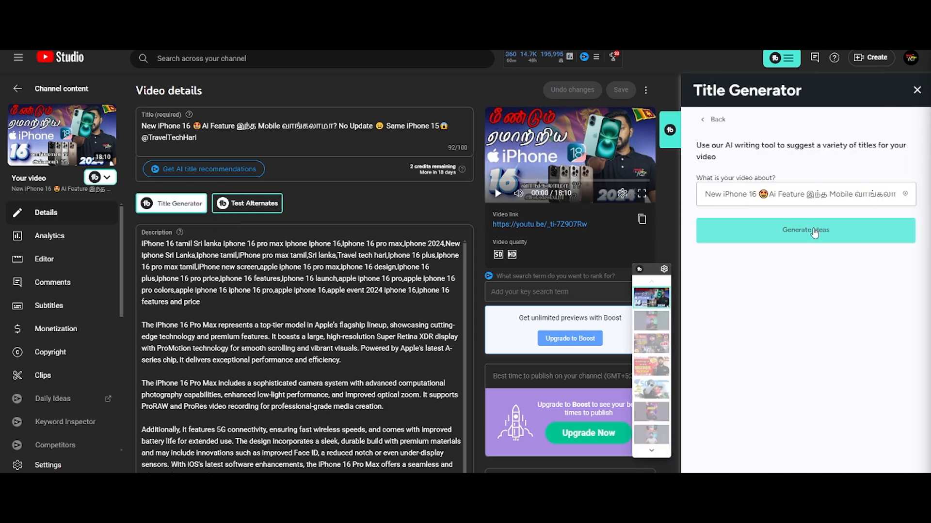
click(772, 237)
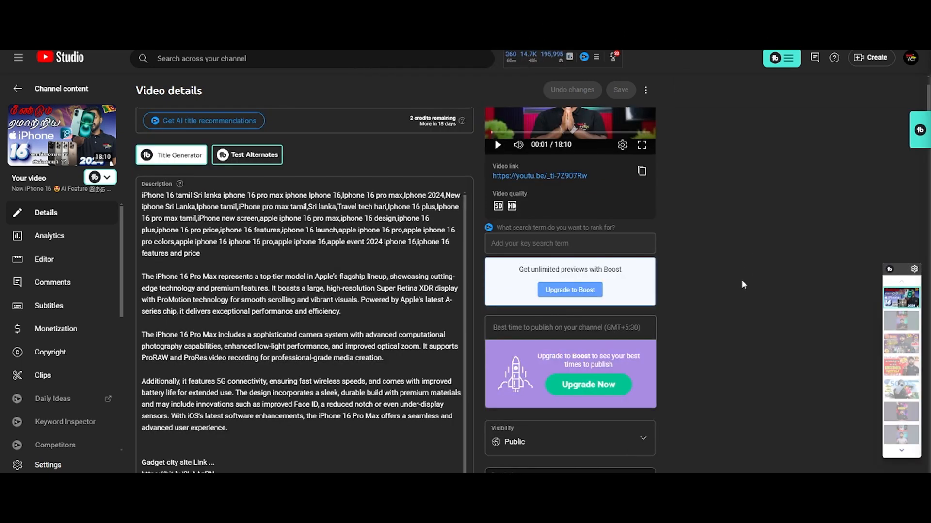
scroll(742, 284, up, 1)
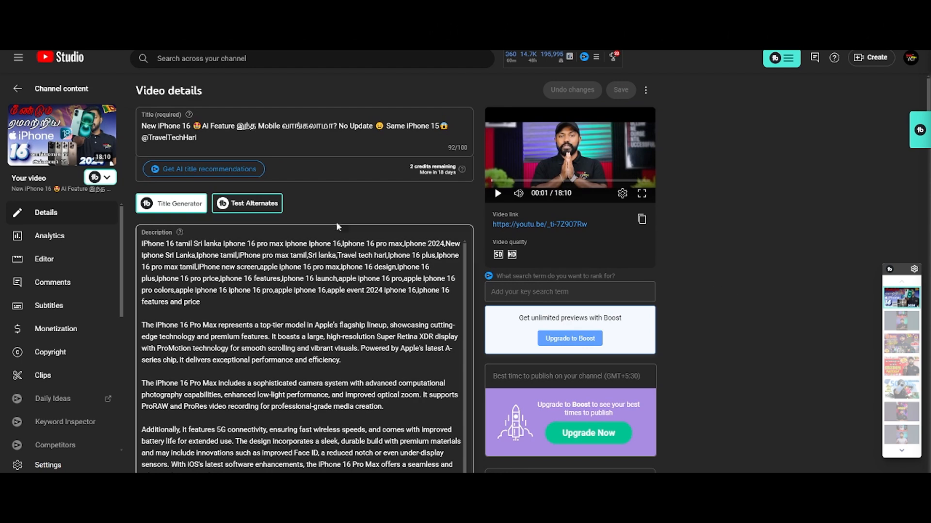
- Reopen the Title Generator for the iPhone 16 video, look through the suggested titles, and close it
click(175, 204)
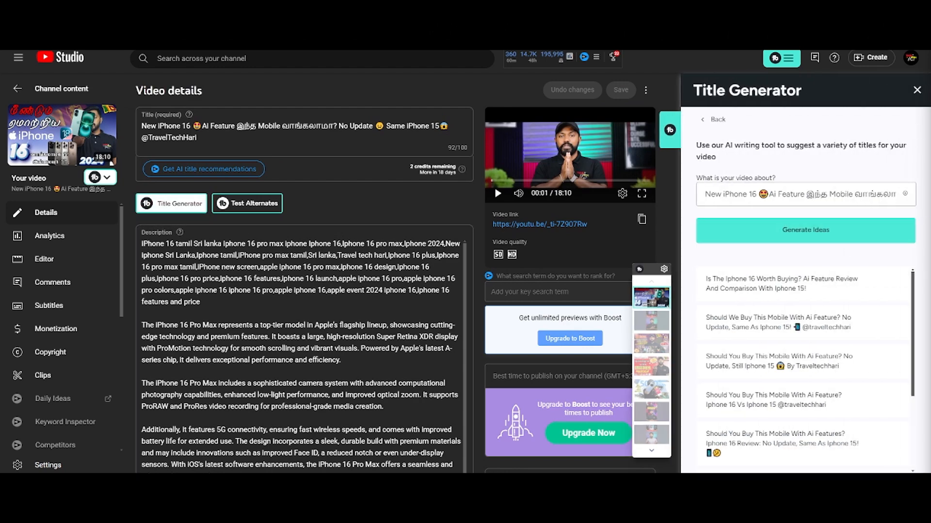
scroll(841, 353, down, 2)
scroll(841, 353, down, 1)
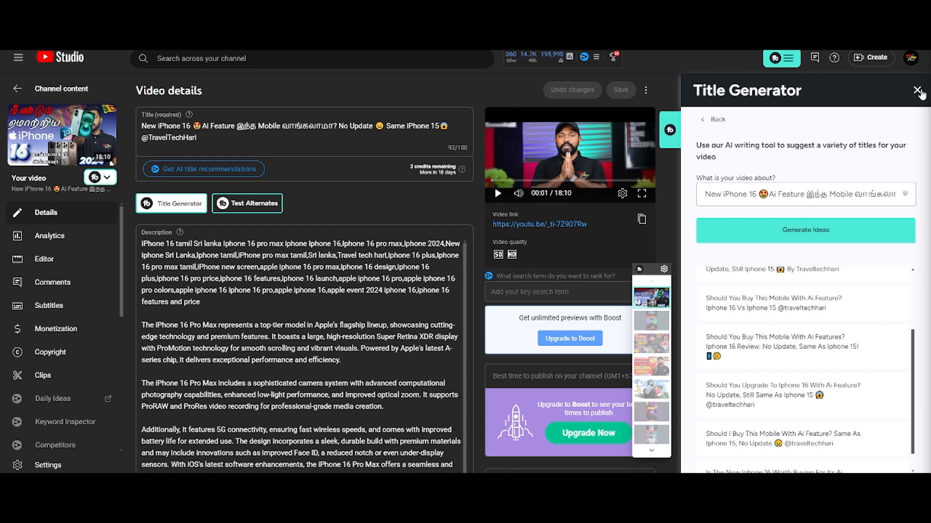
click(916, 90)
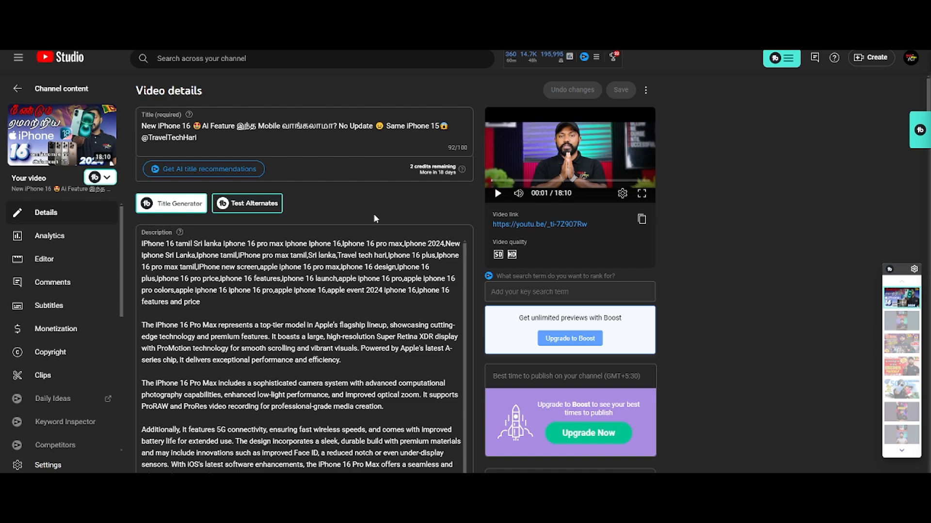
- Look over the video's description and thumbnail section, view the current thumbnail in the Thumbnail Analyzer, and close the analyzer
scroll(374, 217, down, 1)
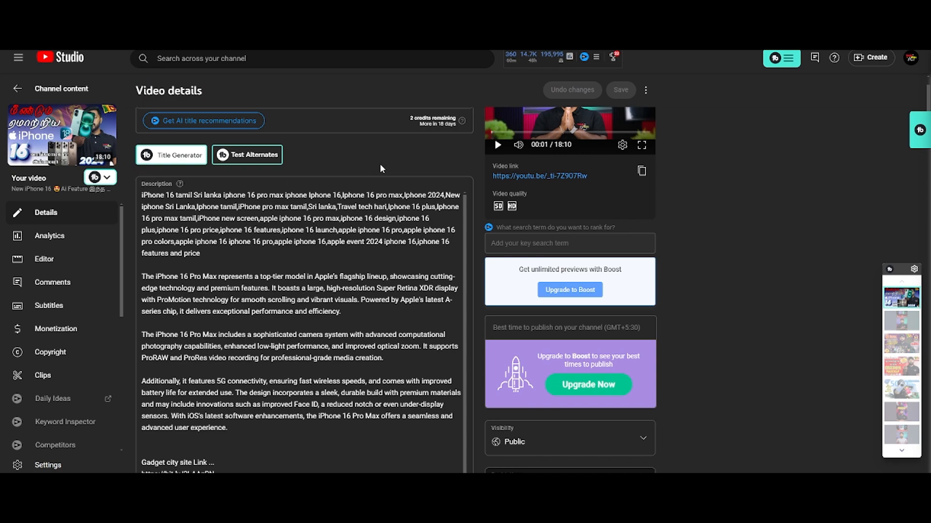
scroll(472, 323, down, 1)
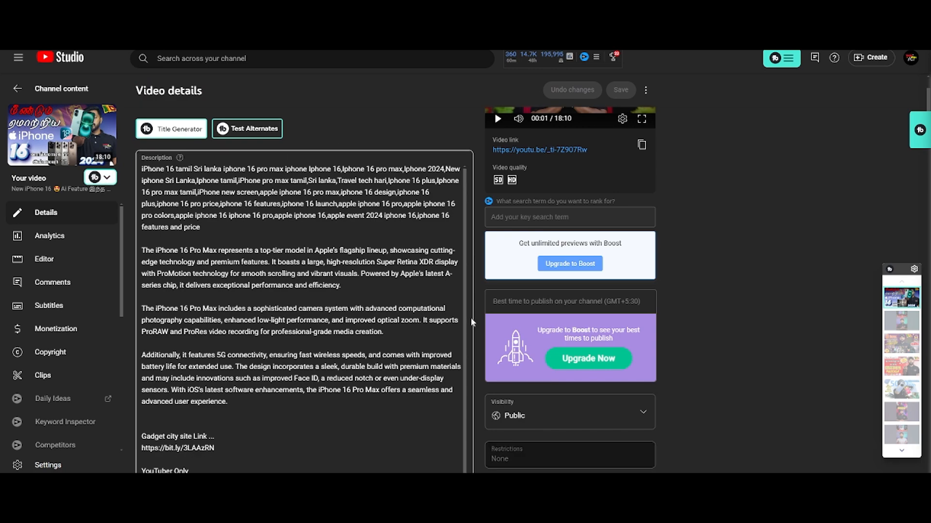
scroll(472, 322, down, 10)
scroll(410, 294, down, 2)
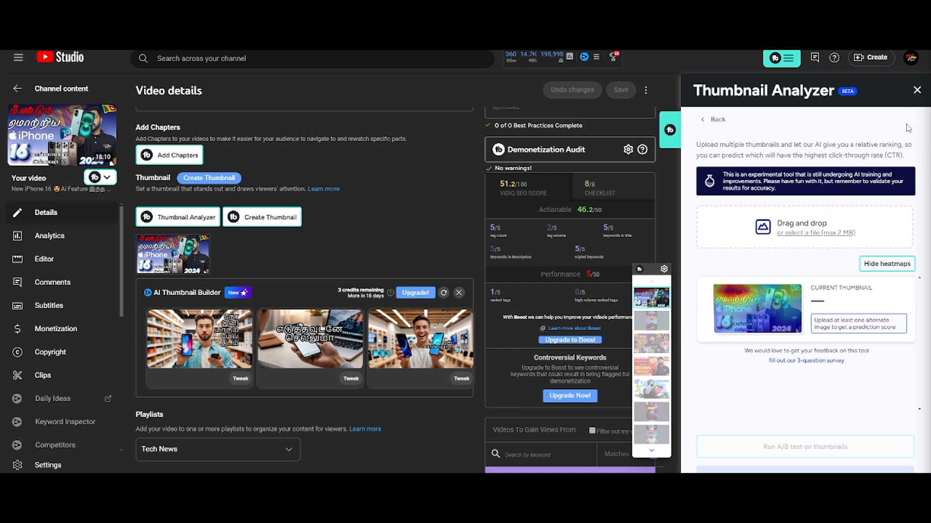
click(916, 90)
- Examine the video's tags, the tag tools and the recommended tags for the target keyword "iphone 16"
scroll(423, 259, down, 1)
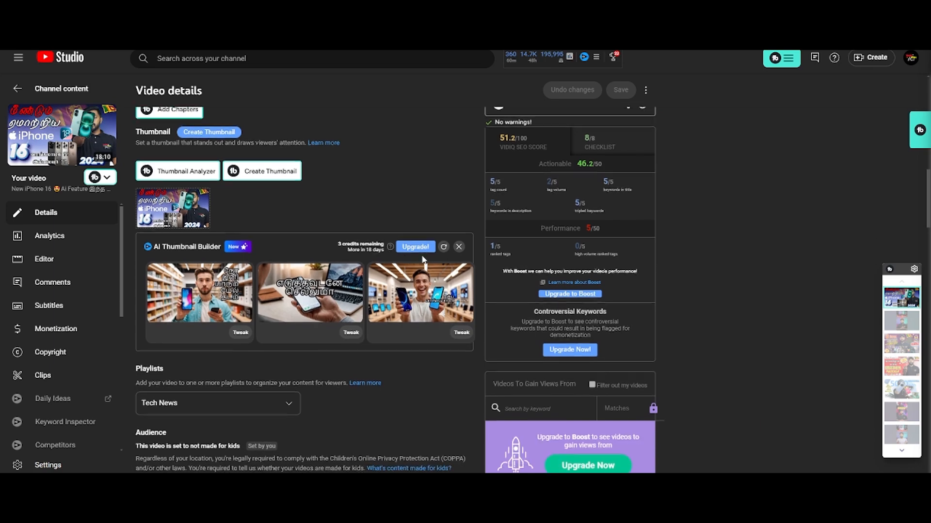
scroll(376, 316, down, 10)
scroll(373, 306, down, 10)
click(370, 301)
scroll(483, 357, down, 5)
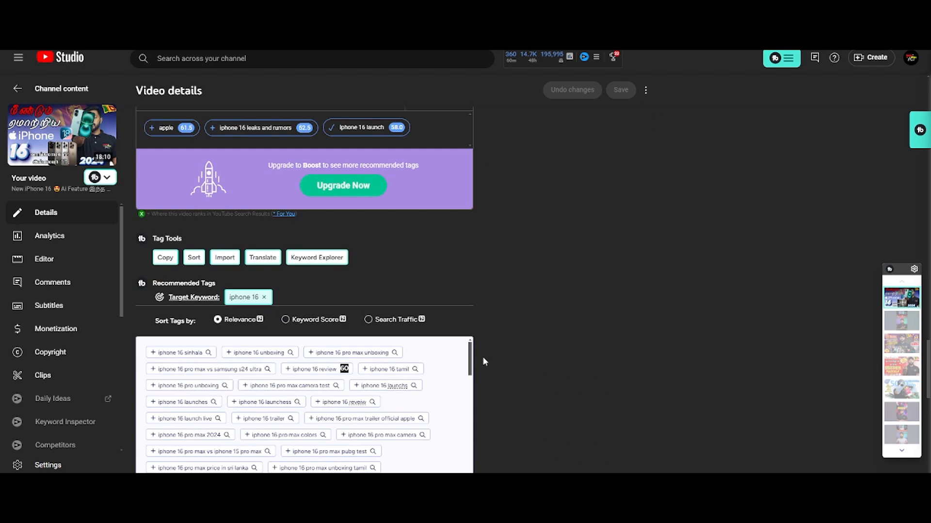
scroll(482, 358, up, 10)
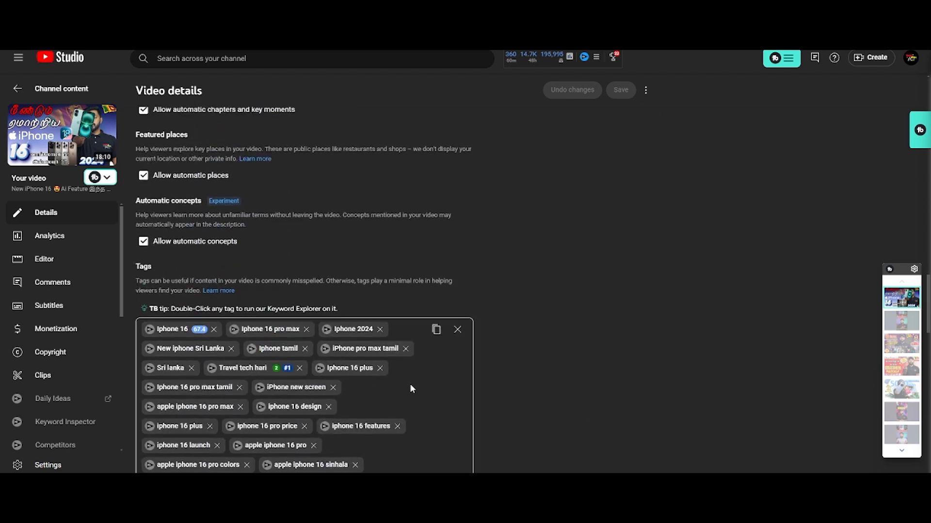
scroll(457, 347, down, 7)
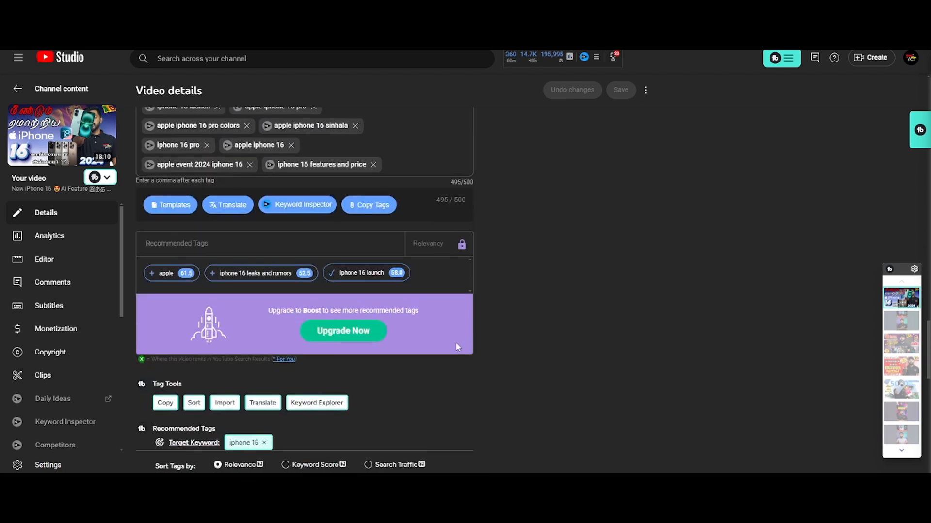
scroll(458, 344, down, 6)
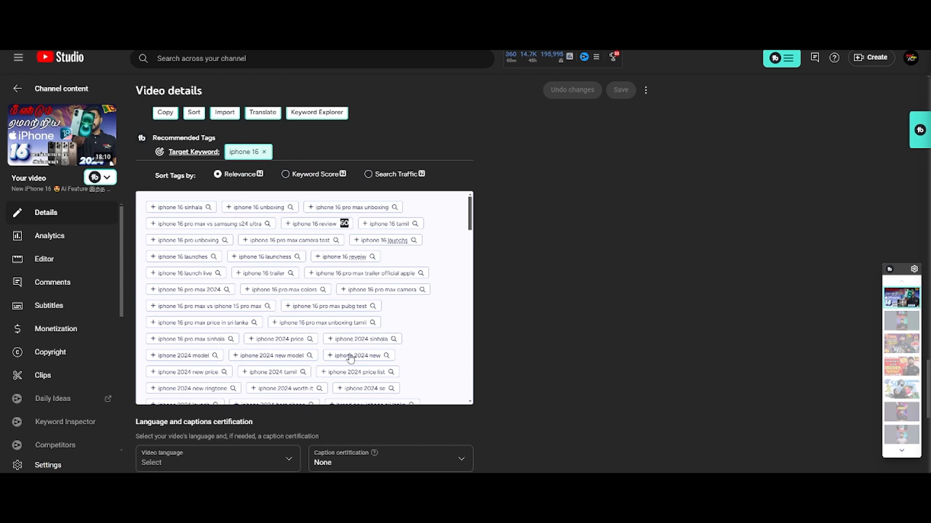
scroll(345, 321, down, 5)
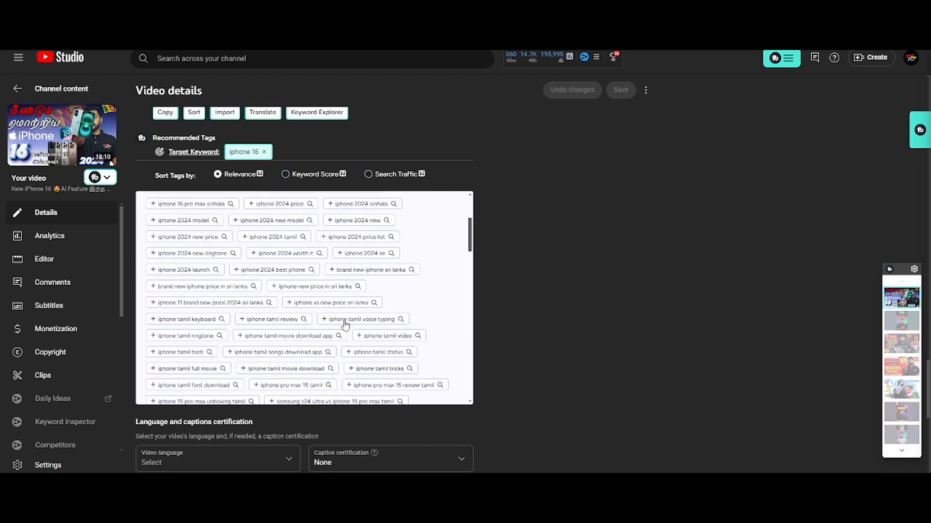
scroll(347, 320, down, 3)
scroll(347, 322, up, 10)
scroll(344, 330, up, 1)
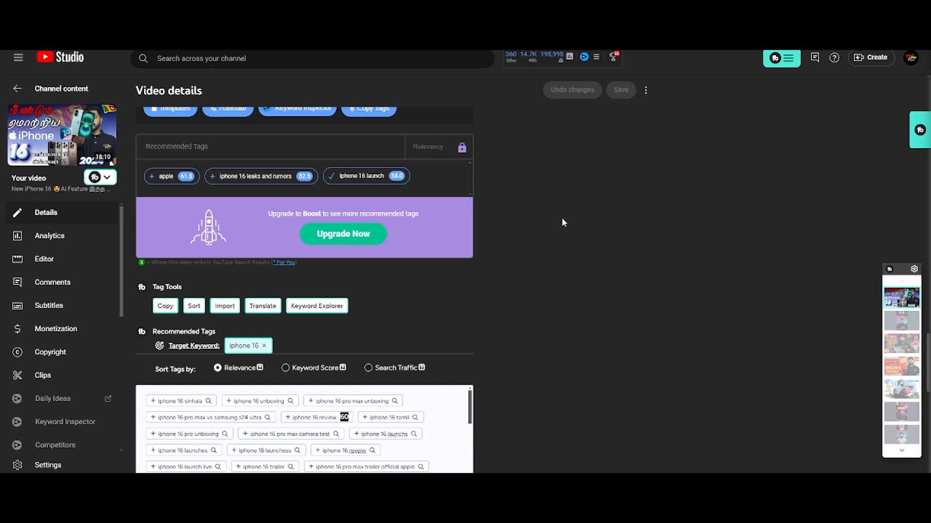
scroll(385, 401, down, 3)
scroll(432, 322, up, 6)
scroll(462, 408, up, 15)
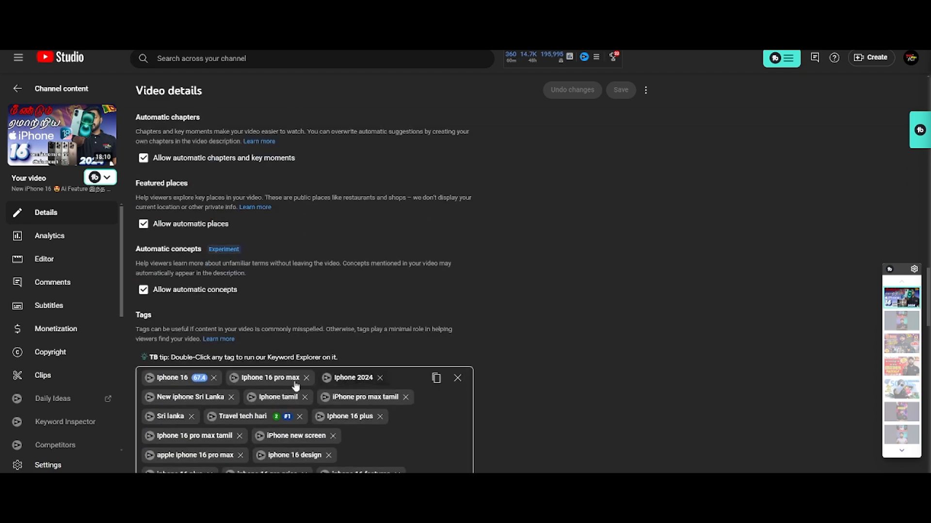
scroll(437, 353, up, 10)
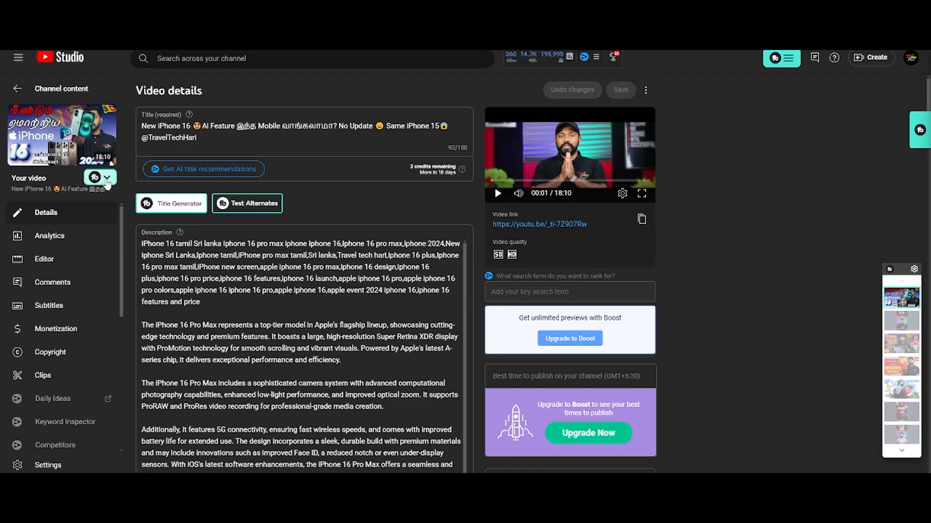
- Open SEO Studio for the video and start it with the target keyword "iphone 16"
click(109, 180)
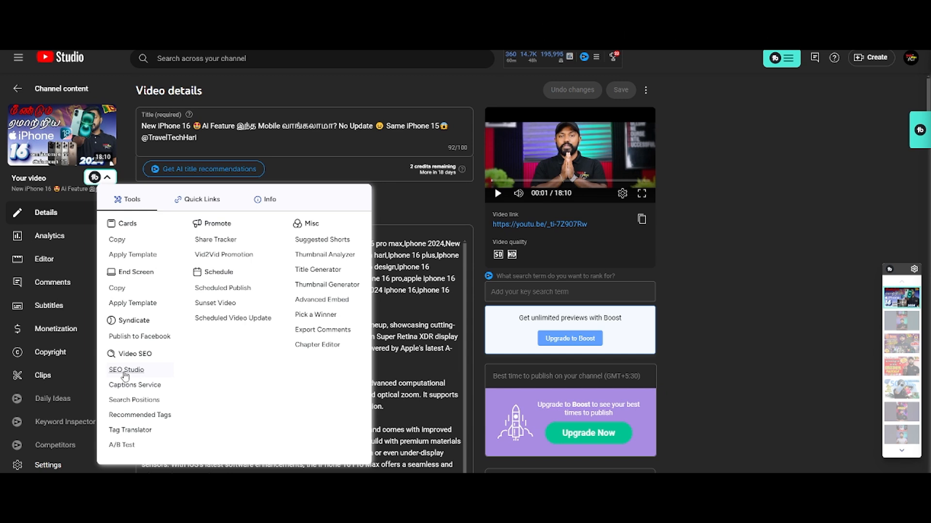
click(127, 370)
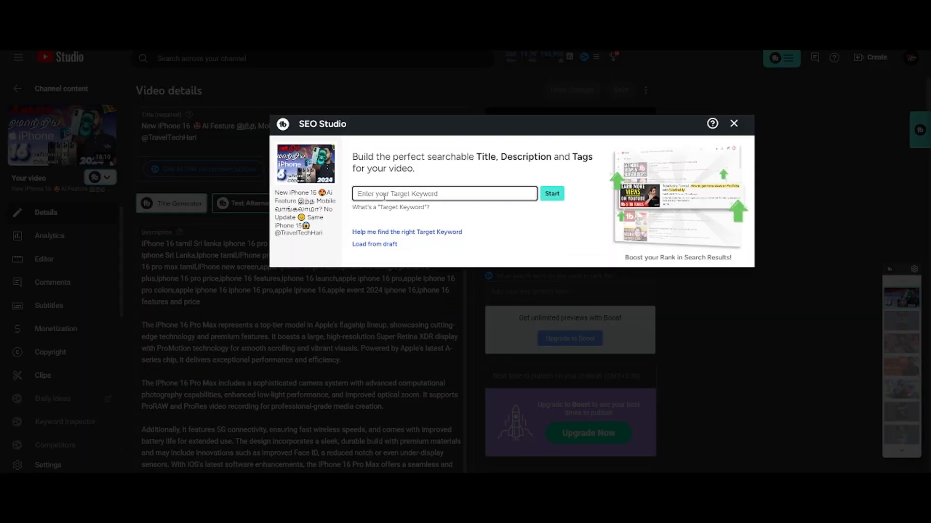
text(iphone 16)
click(552, 194)
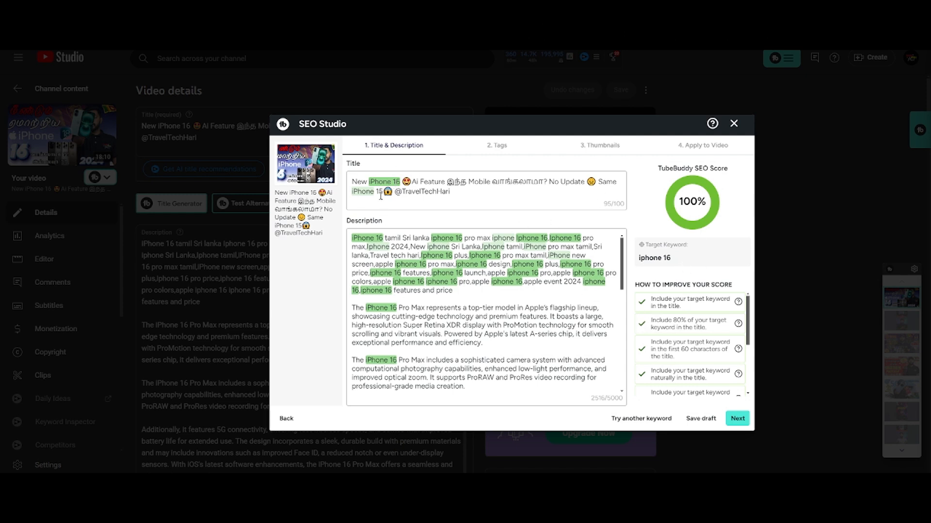
- Try deleting "iPhone 16" from the title in SEO Studio to test the SEO score, and undo the deletion
drag(401, 181, 372, 182)
key(BackSpace)
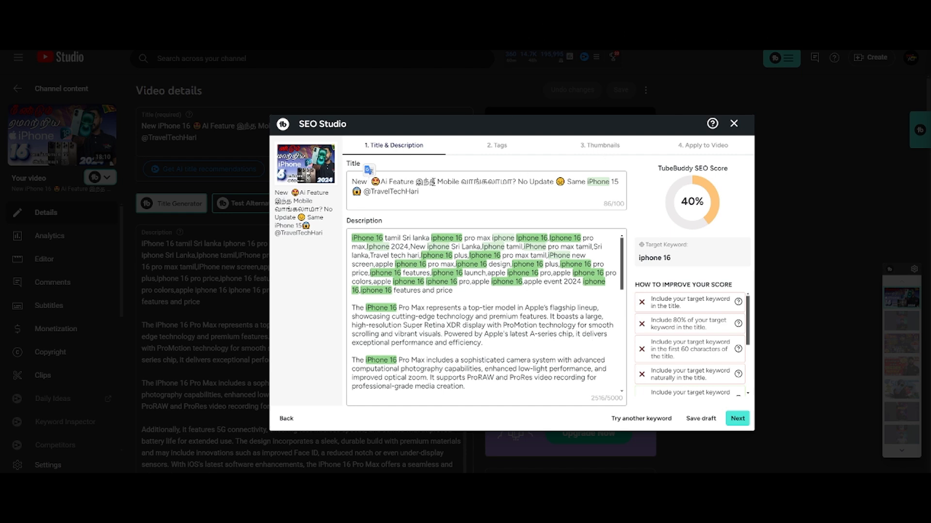
key(ctrl+z)
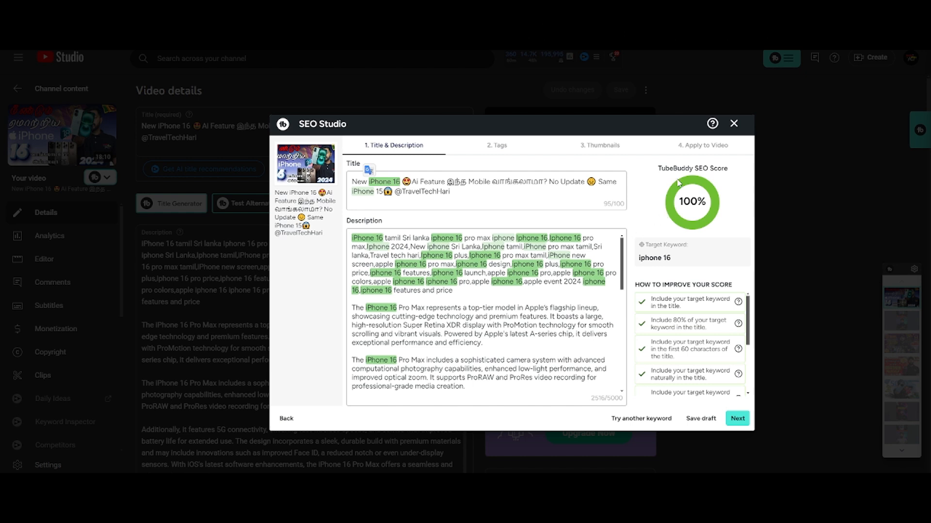
- Review the current and suggested tags in SEO Studio and the thumbnail comparison for "iphone 16"
click(504, 153)
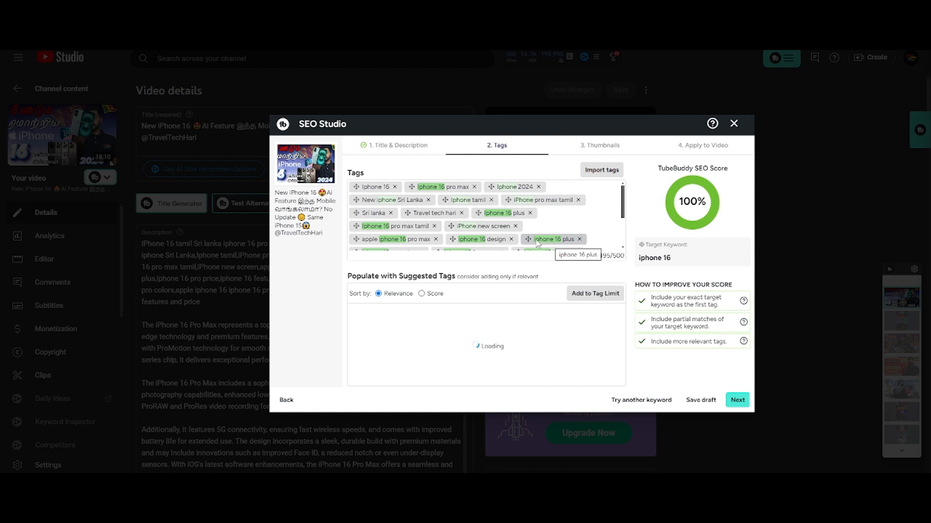
scroll(497, 221, down, 3)
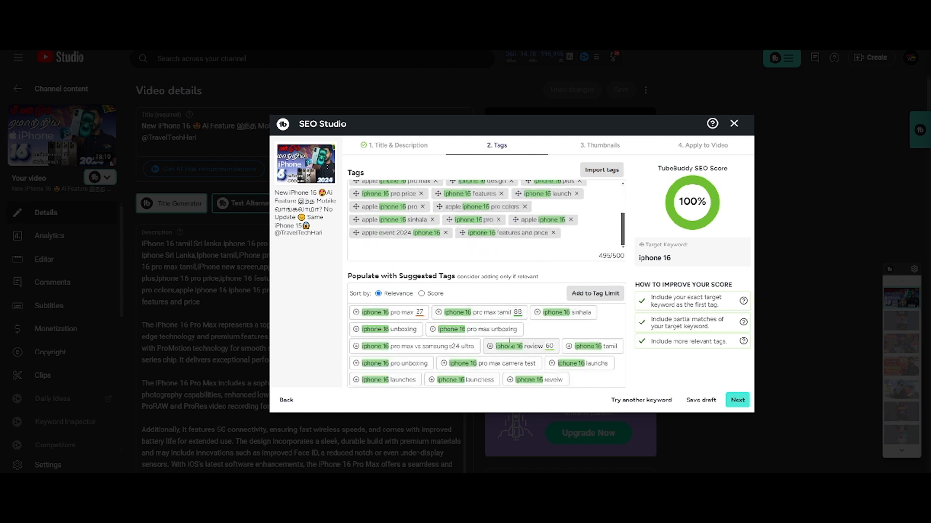
click(599, 147)
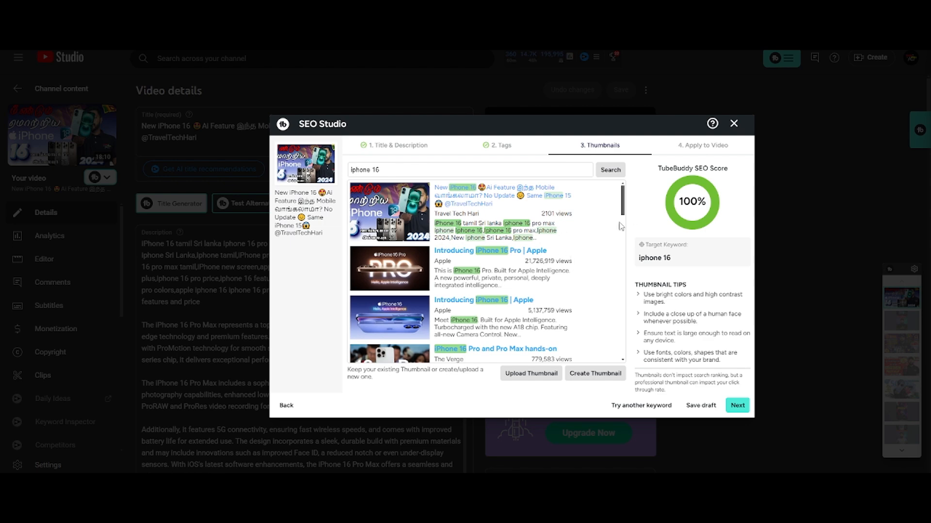
- Apply the SEO Studio optimizations to the video and save the changes to the video details
click(693, 152)
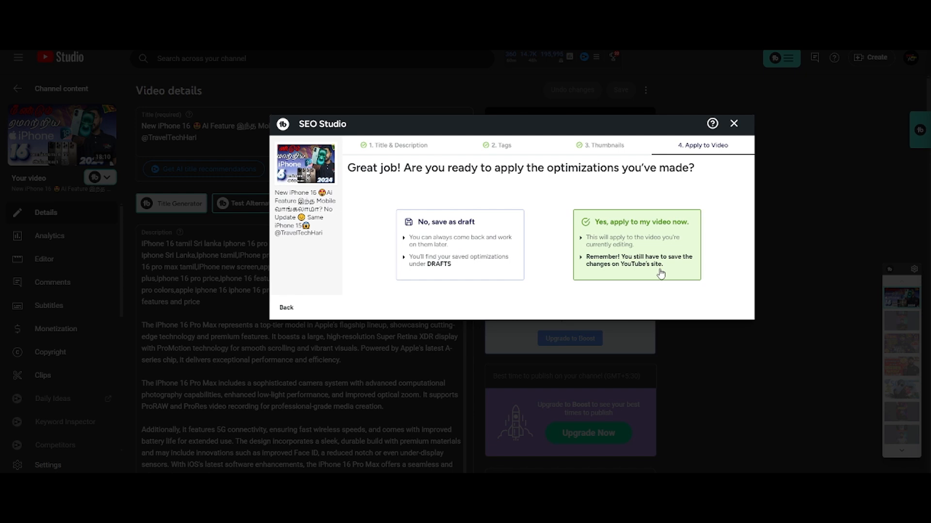
click(671, 245)
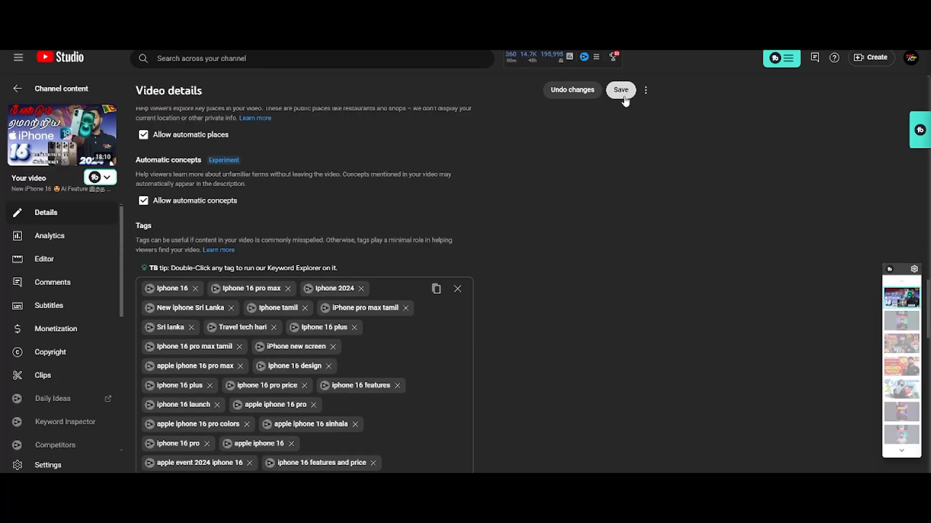
scroll(600, 216, up, 15)
scroll(587, 257, up, 10)
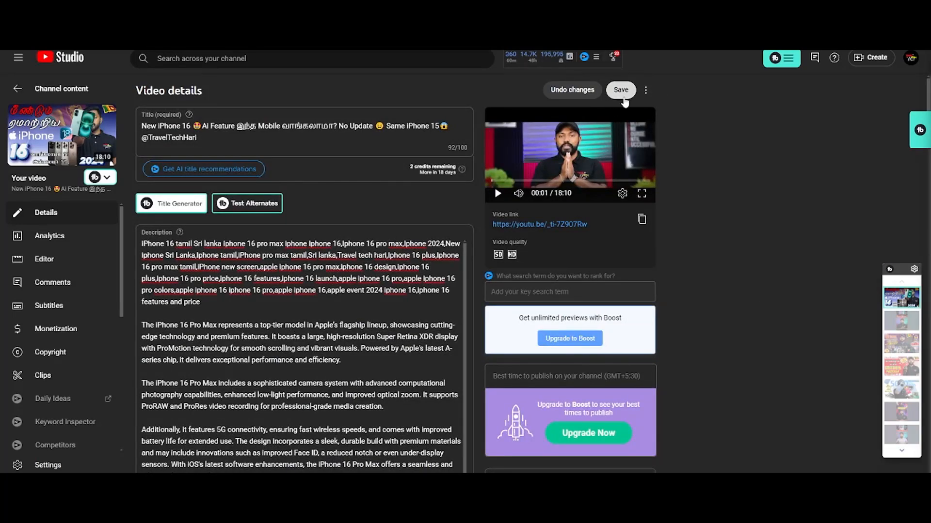
click(624, 91)
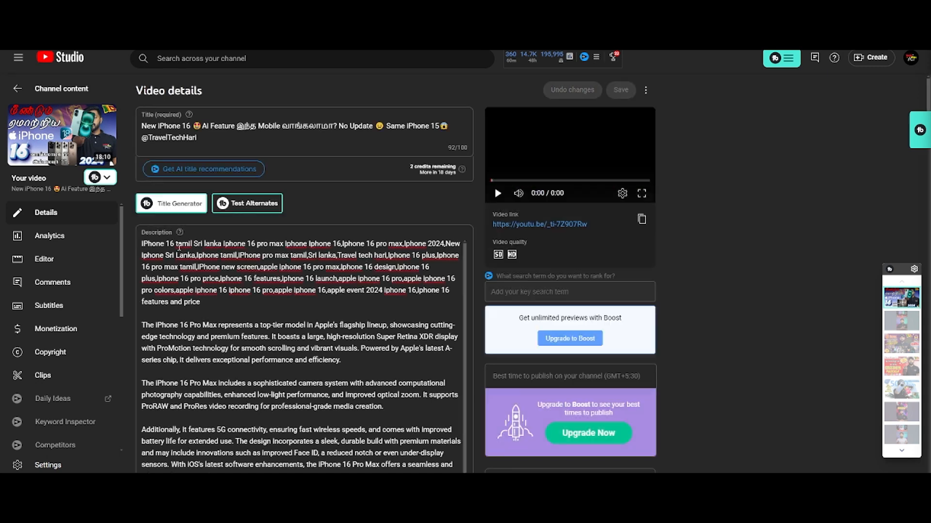
- Return to the channel content, view TubeBuddy's bulk Find & Replace Text tool, and close it unchanged
click(91, 94)
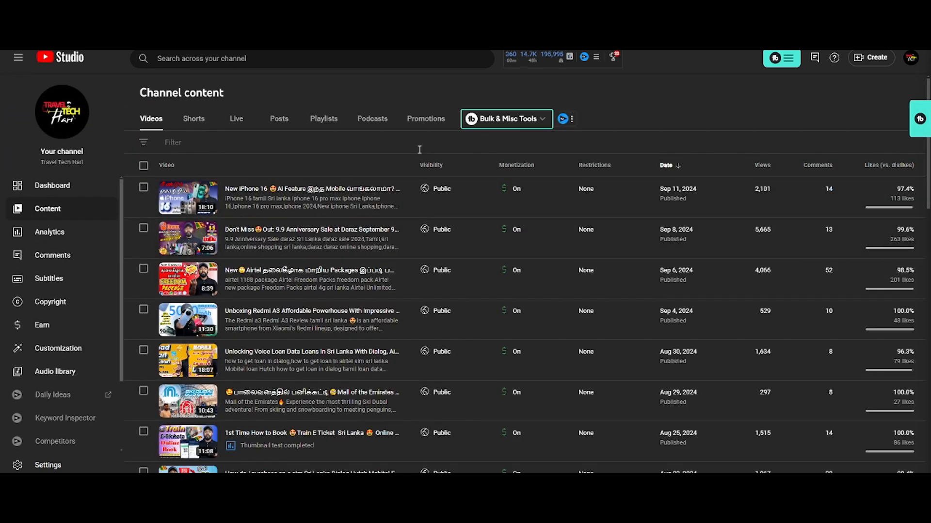
click(509, 118)
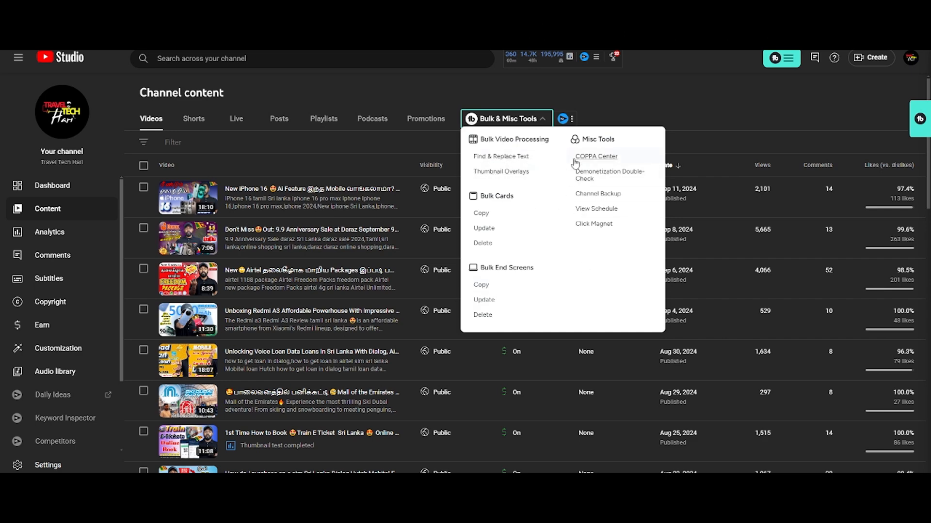
click(505, 160)
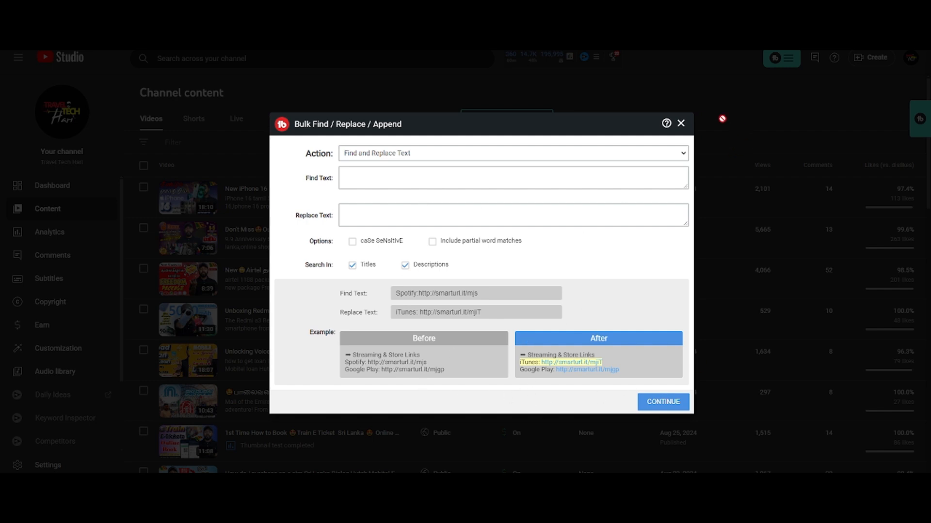
click(681, 124)
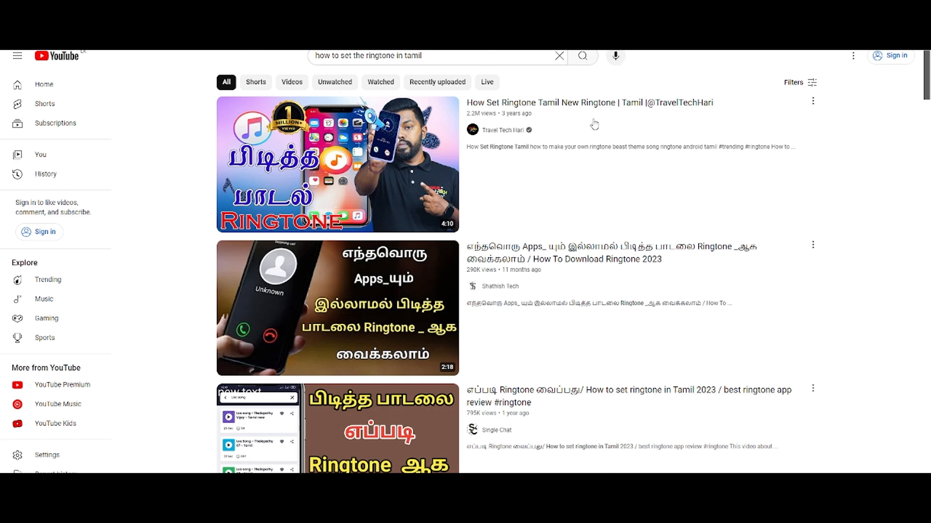
mouse_move(600, 121)
mouse_move(673, 113)
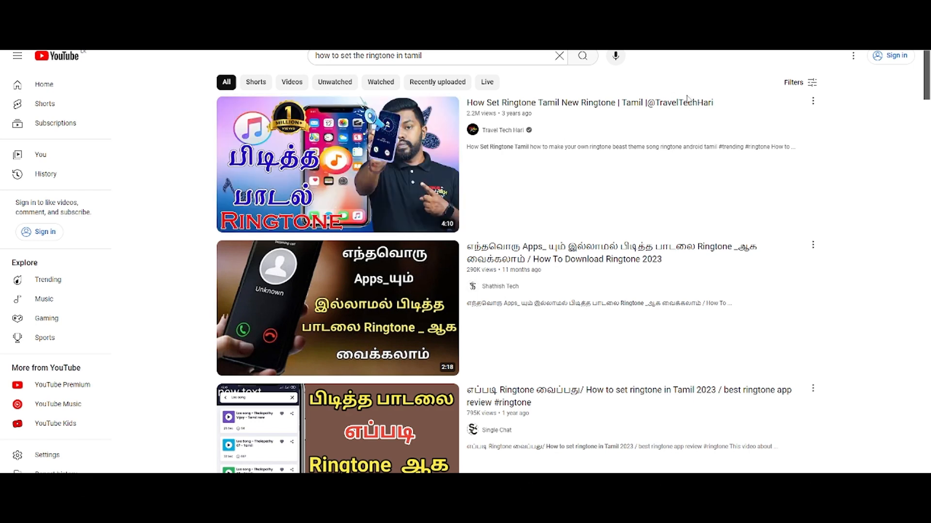